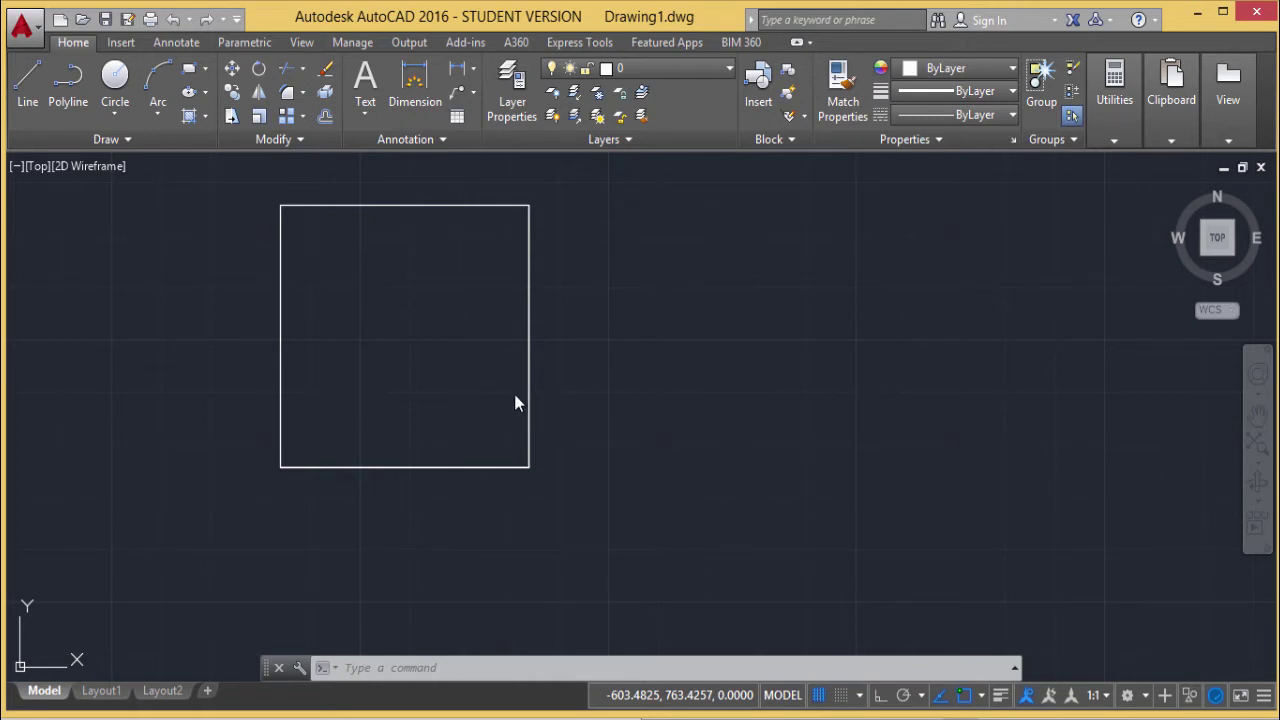
# Step: Draw a diagonal line from the square's top-left to bottom-right corner
pyautogui.press('Return')
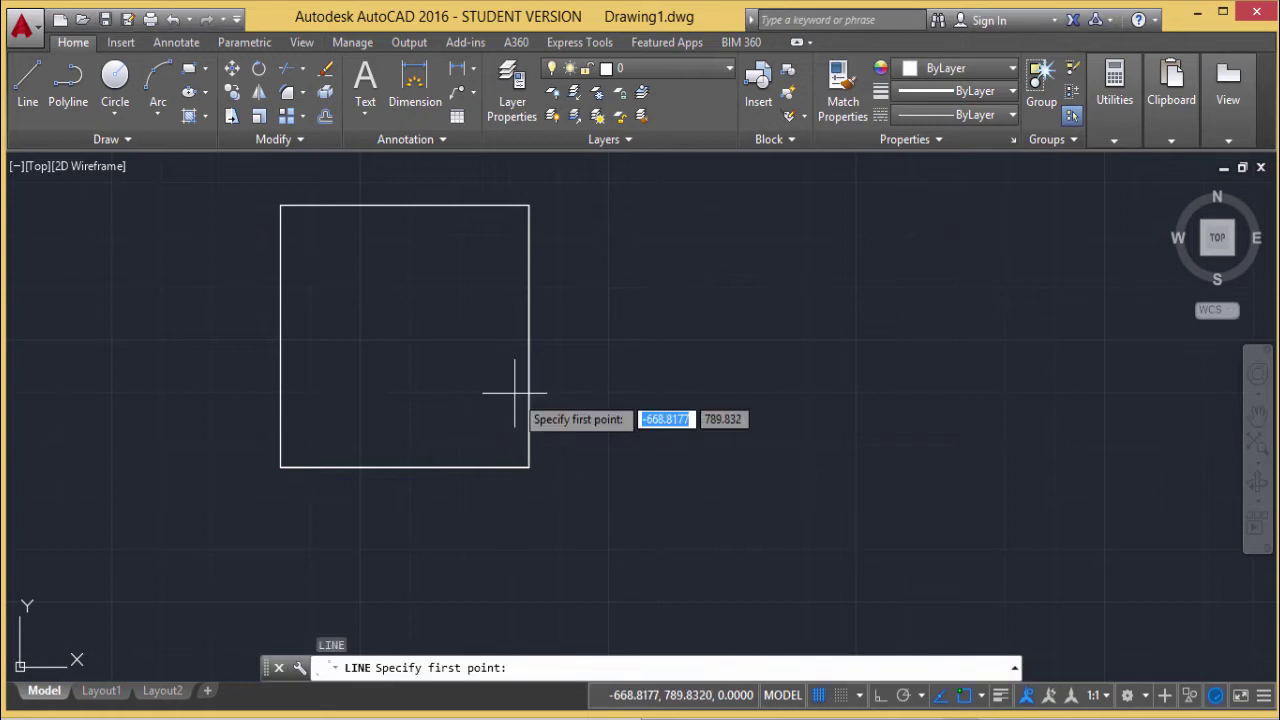
pyautogui.click(280, 206)
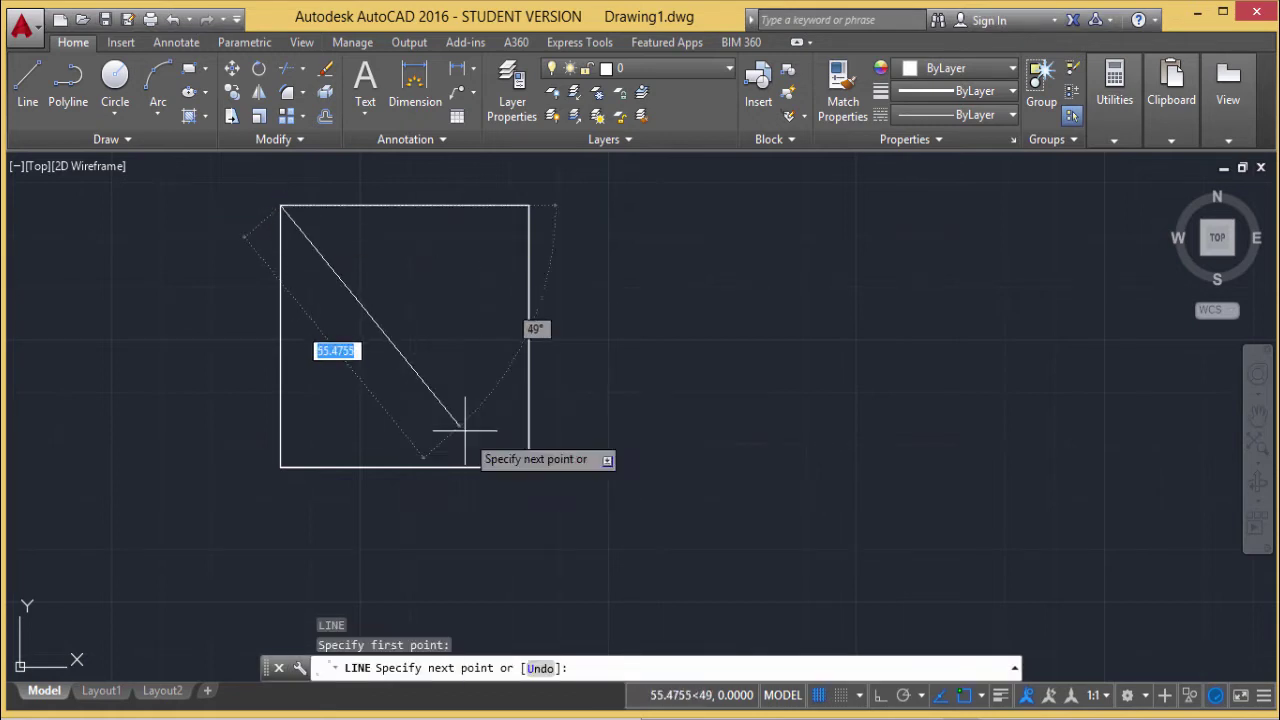
pyautogui.click(528, 465)
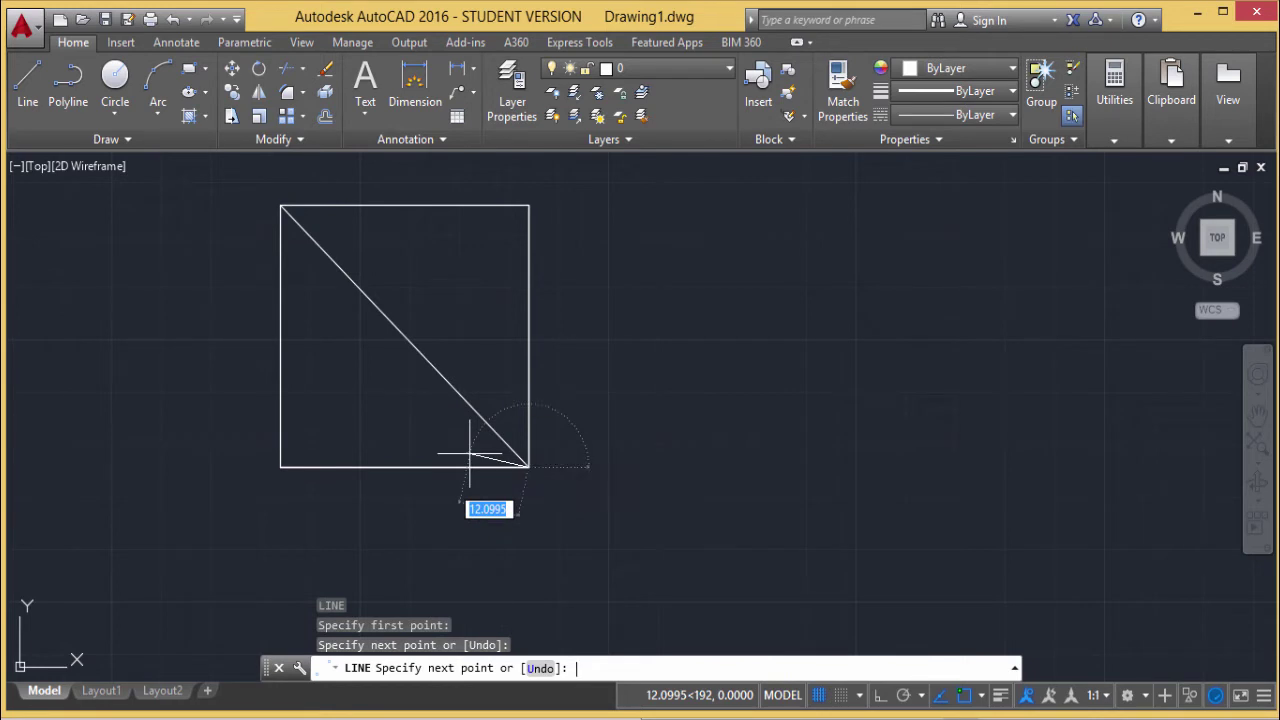
pyautogui.press('Return')
# Step: Draw a circle centred on the diagonal's midpoint, touching the square's top edge
pyautogui.write('c')
pyautogui.press('Return')
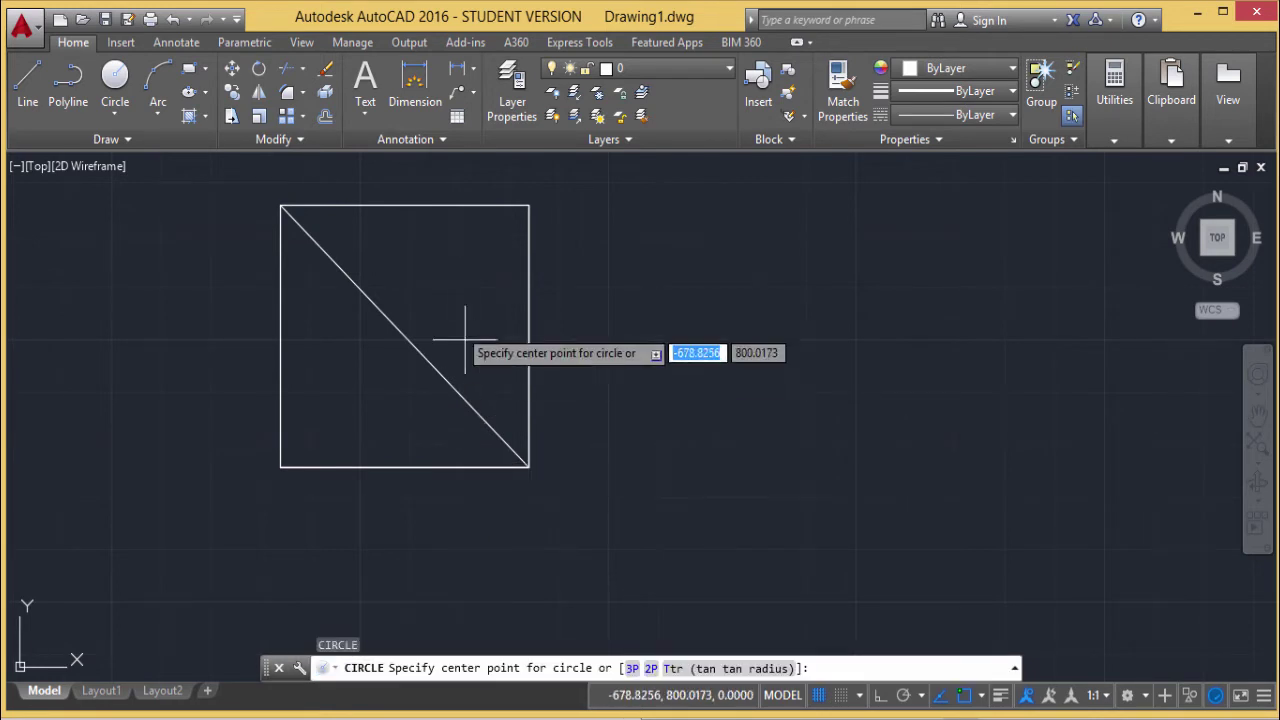
pyautogui.click(428, 352)
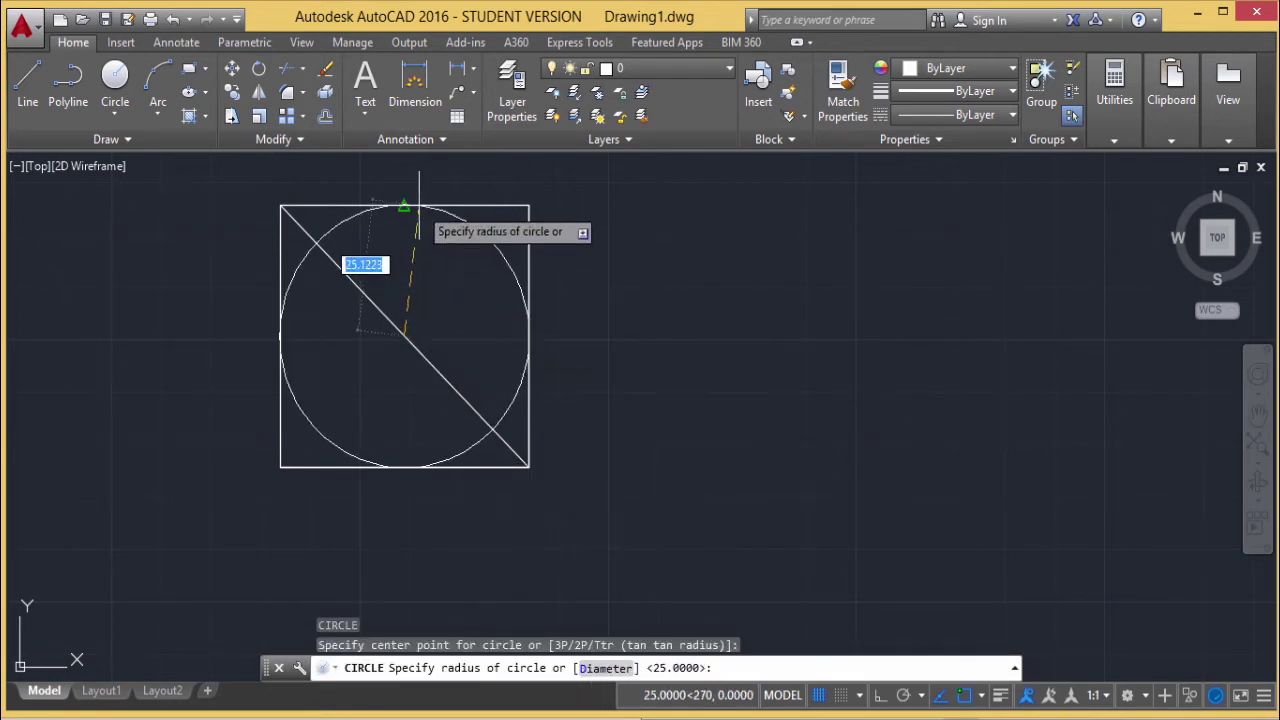
pyautogui.click(419, 205)
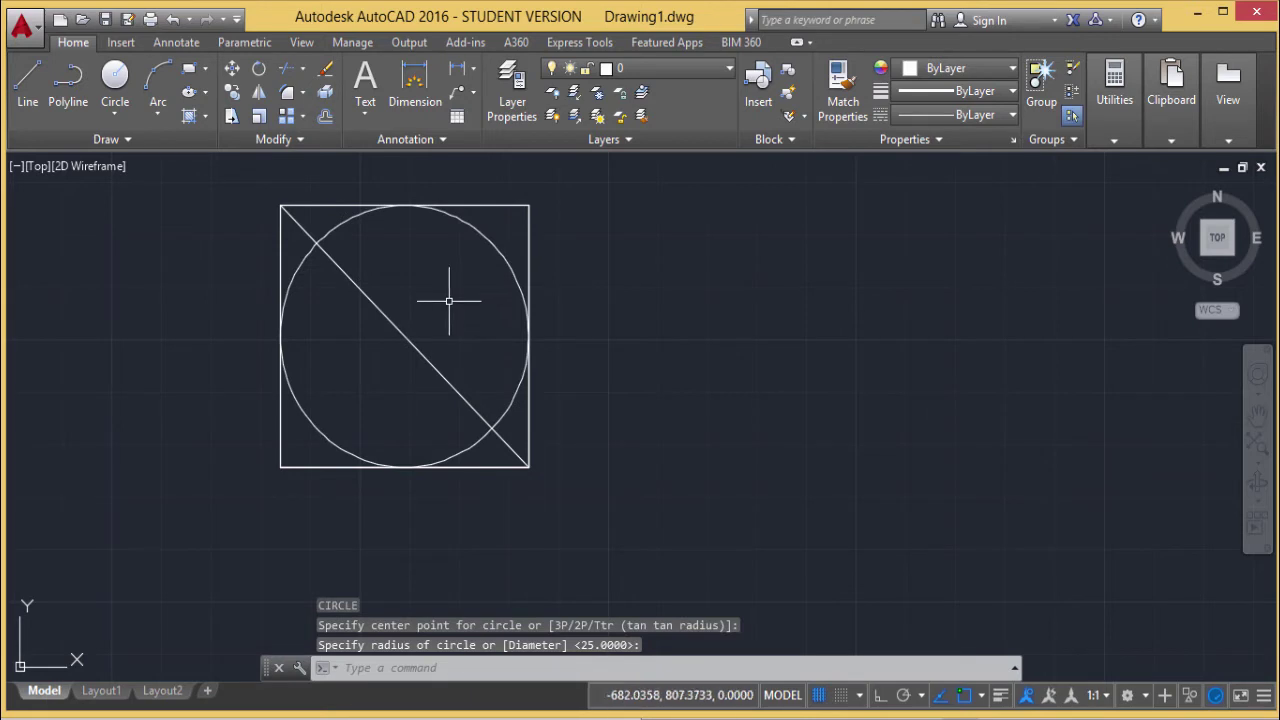
# Step: Draw the second diagonal from the top-right to the bottom-left corner
pyautogui.write('l')
pyautogui.press('Return')
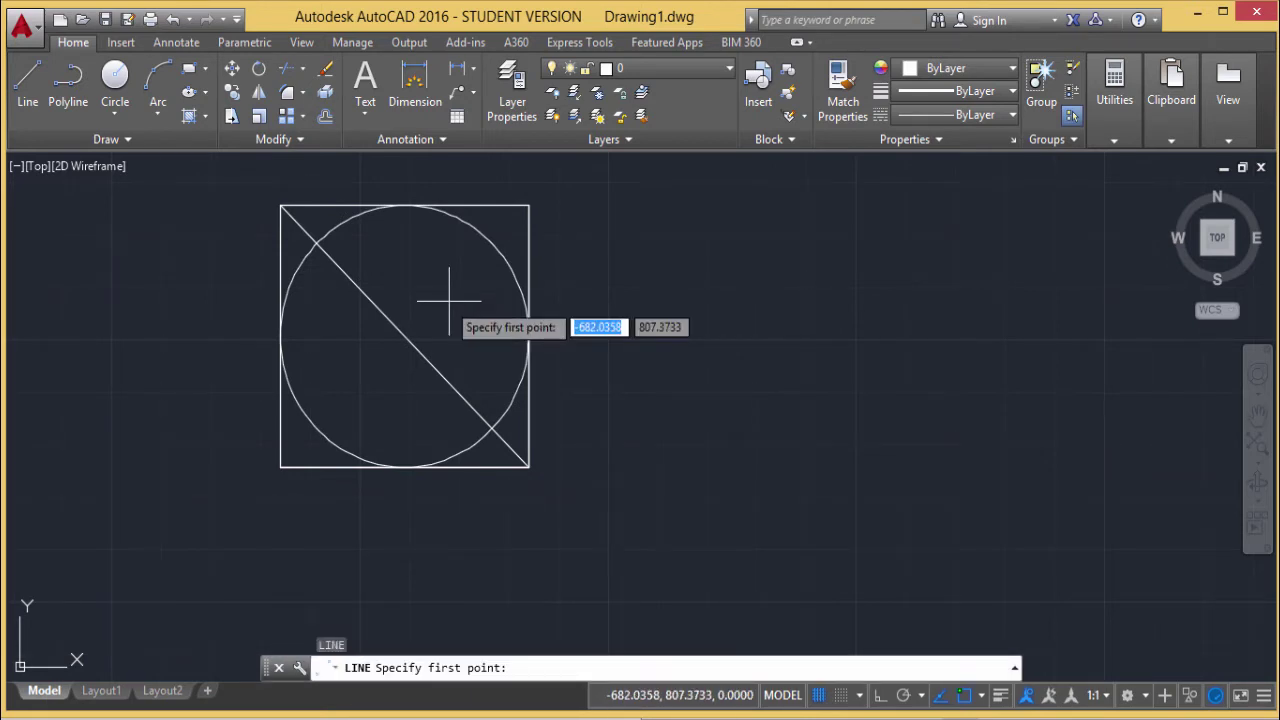
pyautogui.click(529, 205)
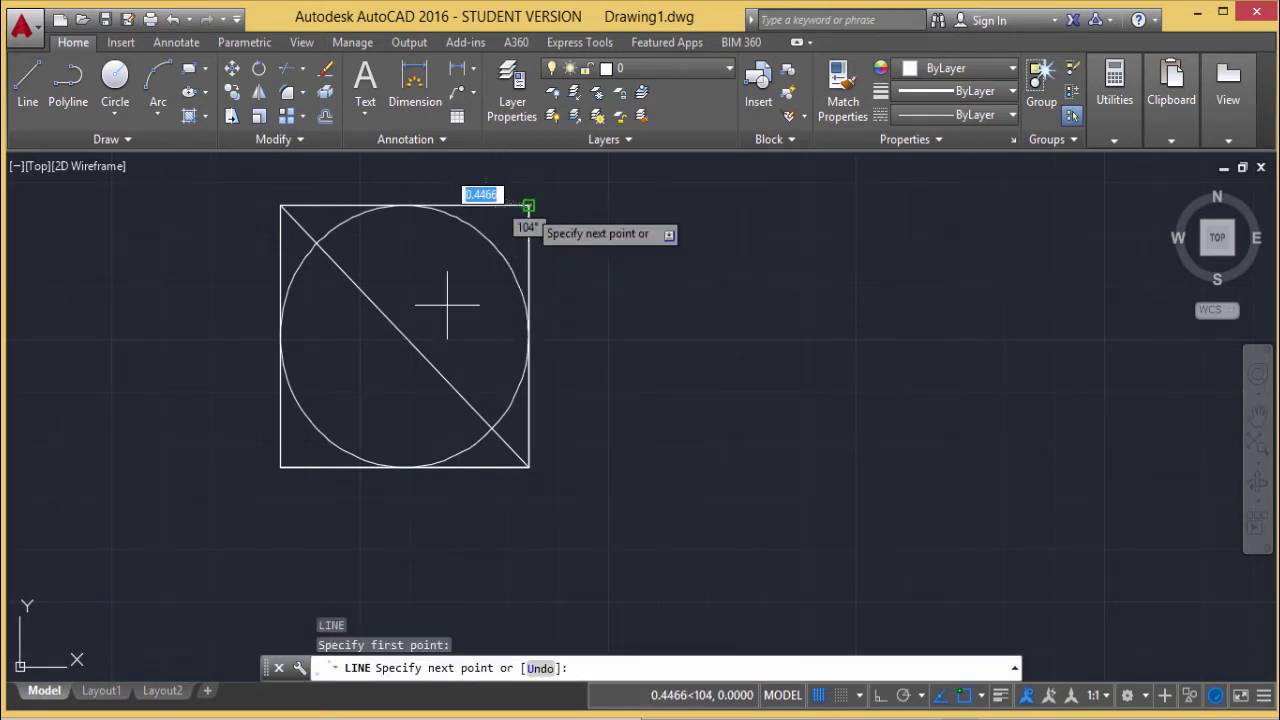
pyautogui.click(281, 466)
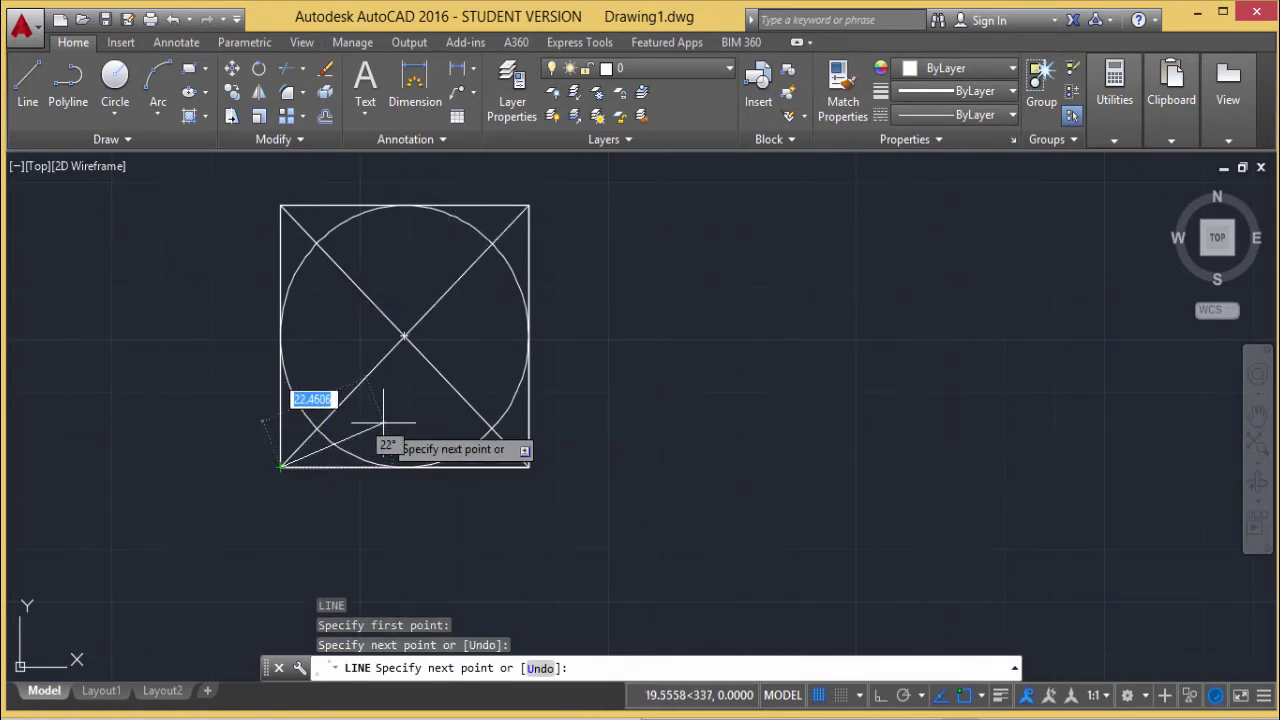
pyautogui.press('Escape')
pyautogui.write('c')
pyautogui.press('Return')
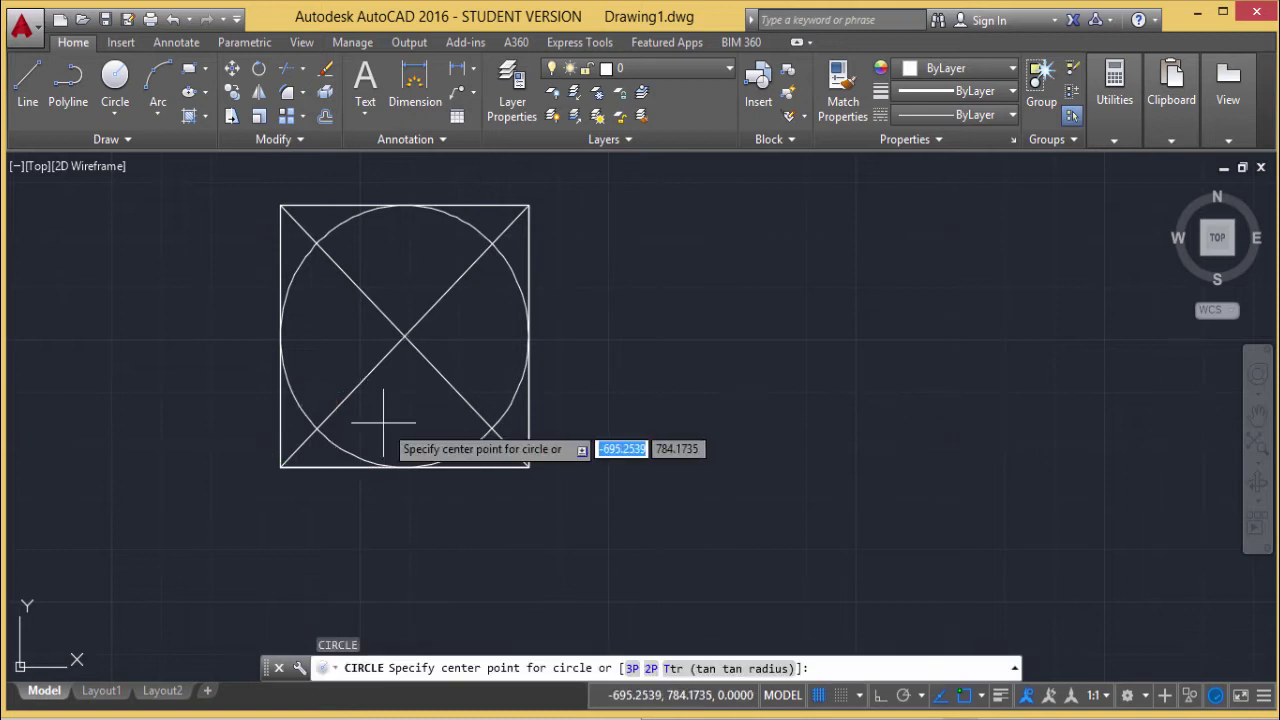
# Step: Draw a concentric inner circle of radius about 13.42 at the diagonals' crossing
pyautogui.click(406, 337)
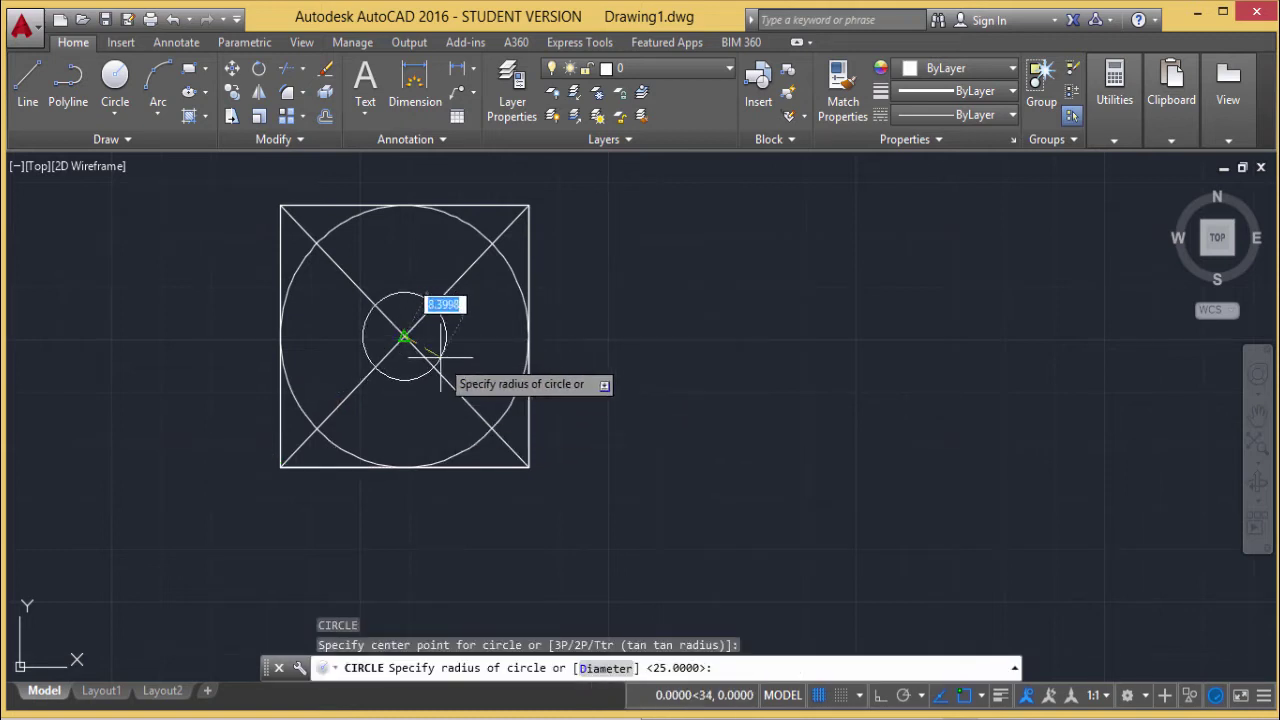
pyautogui.press('Return')
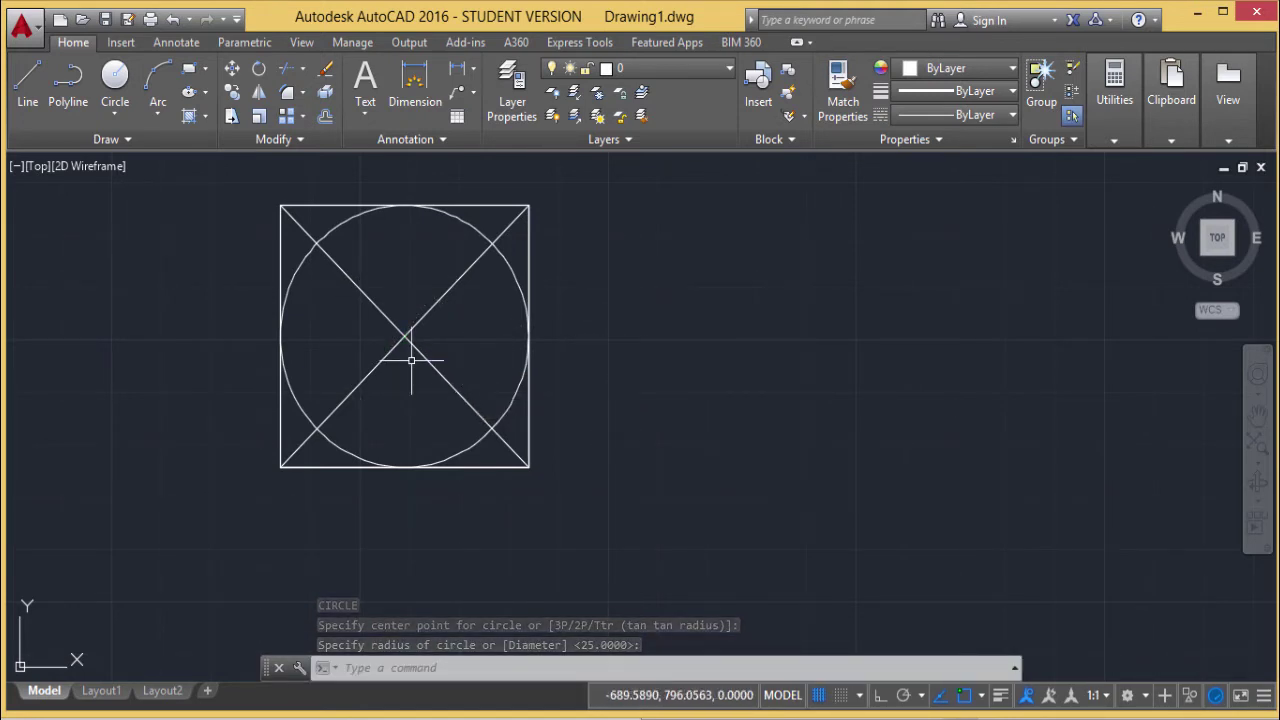
pyautogui.press('Return')
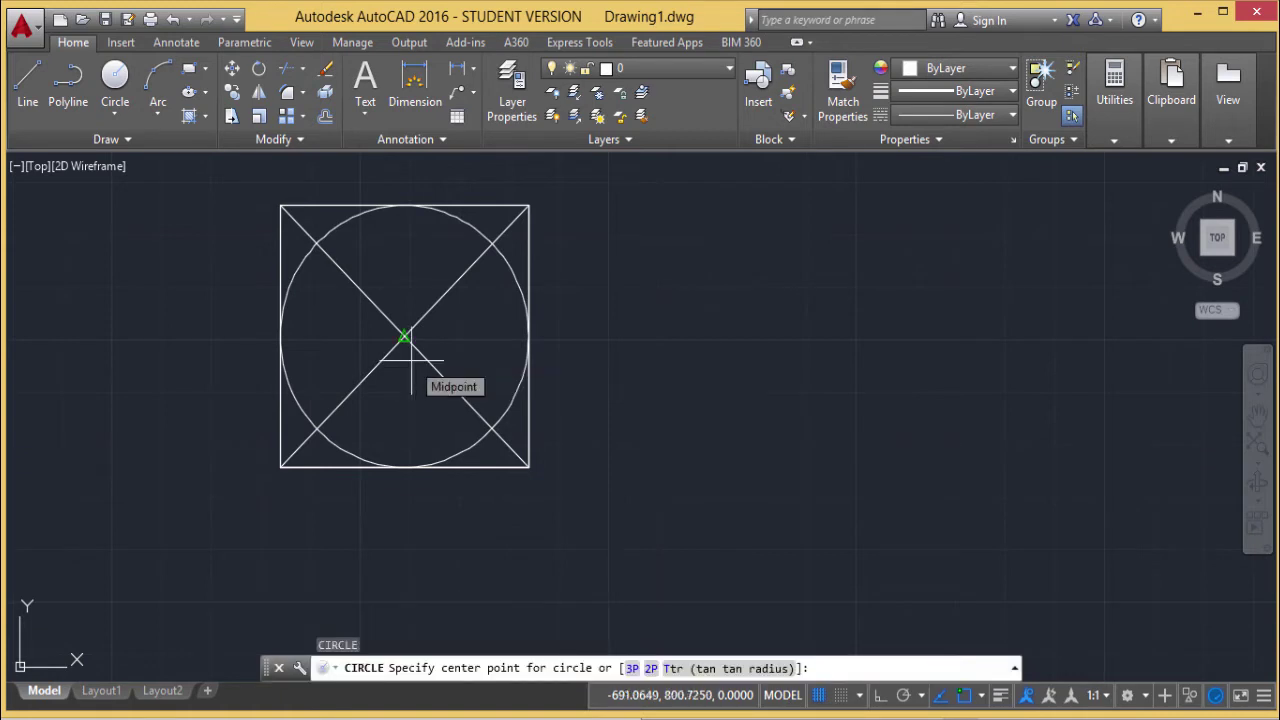
pyautogui.click(404, 337)
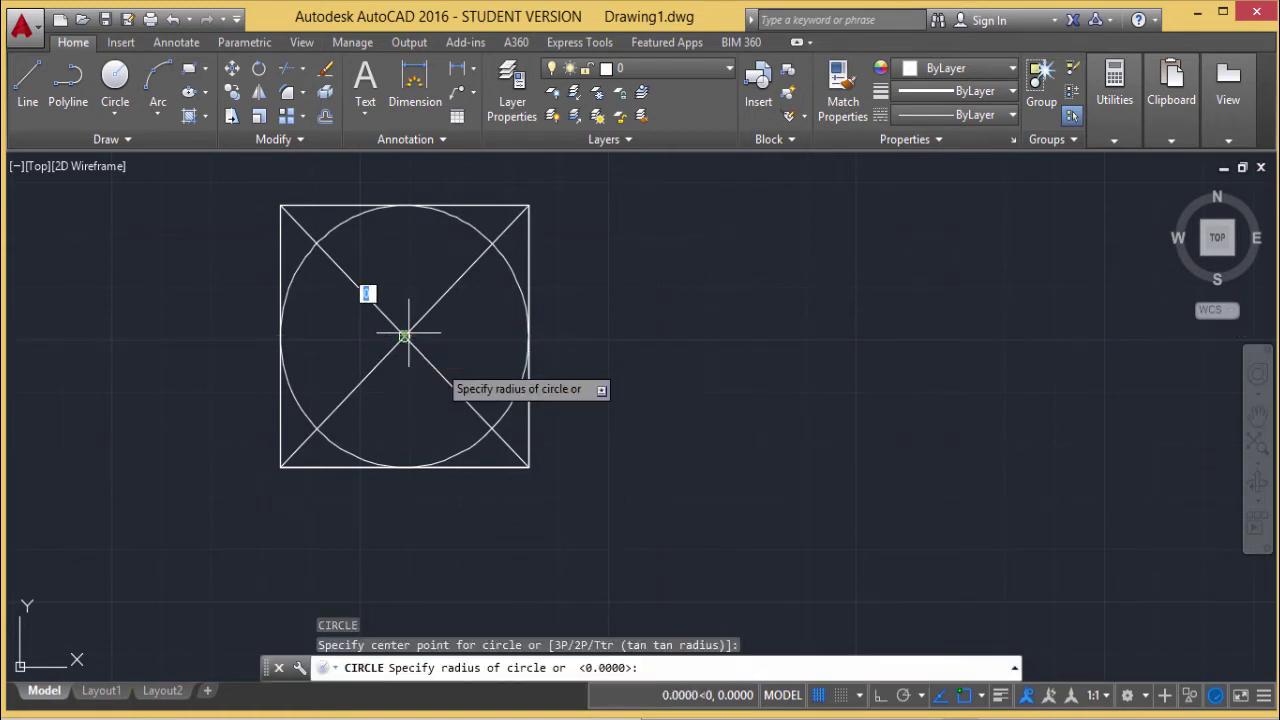
pyautogui.click(455, 382)
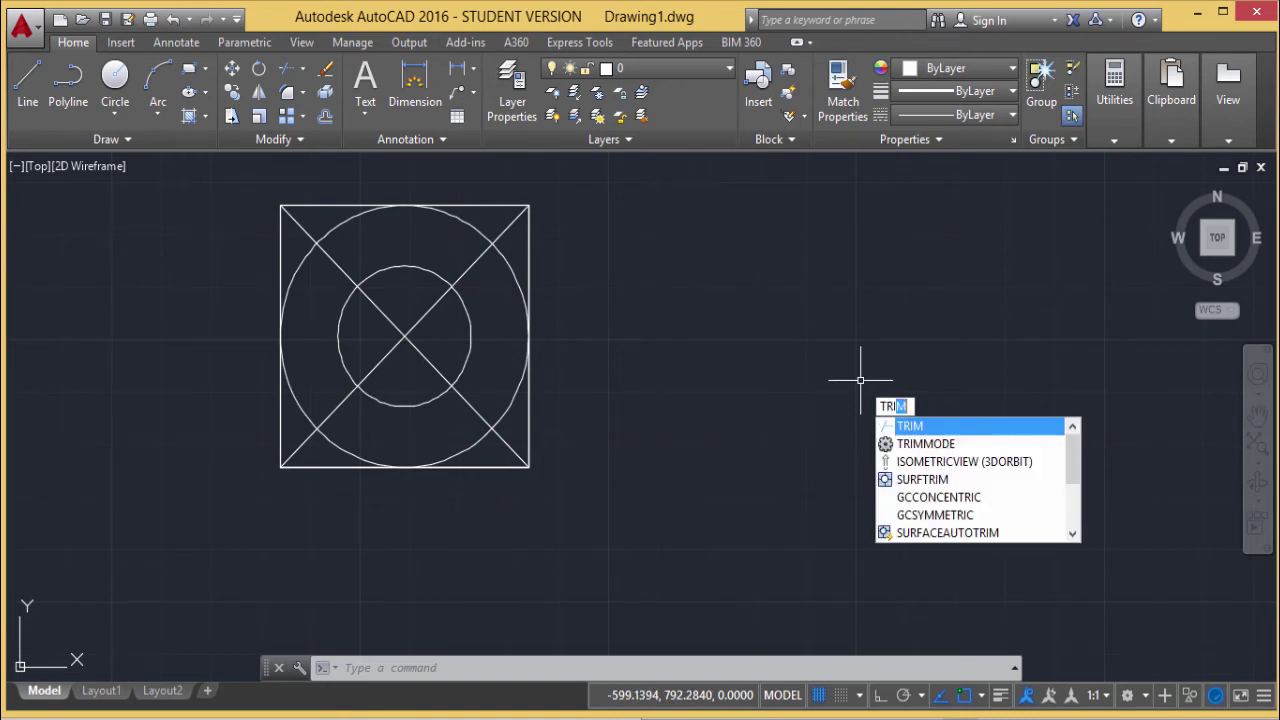
# Step: Set the inner and outer circles as TRIM cutting edges
pyautogui.press('Return')
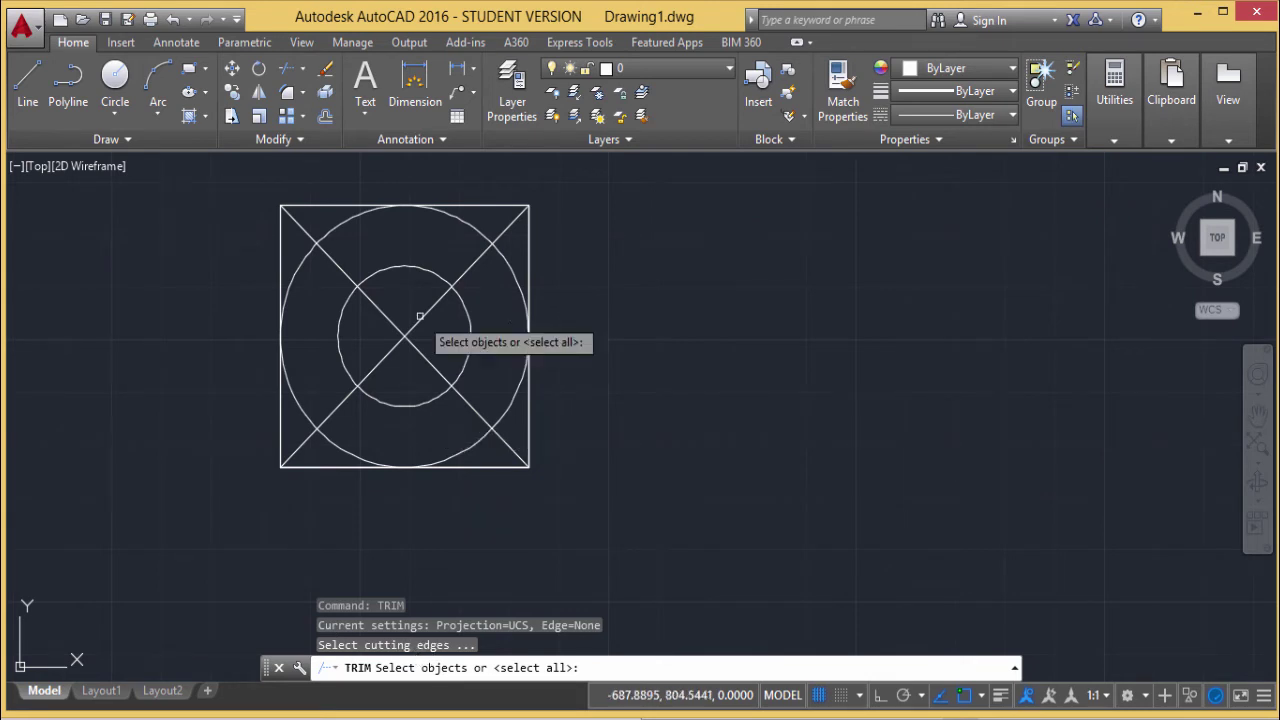
pyautogui.click(417, 268)
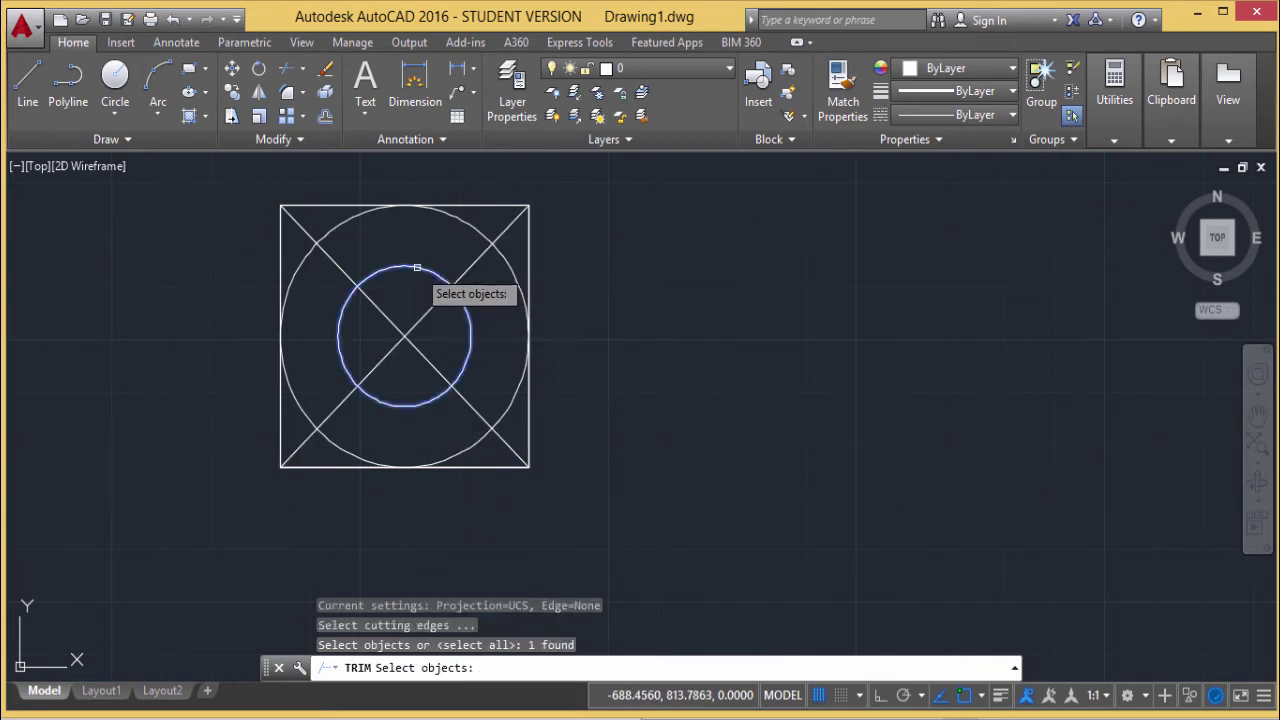
pyautogui.click(482, 231)
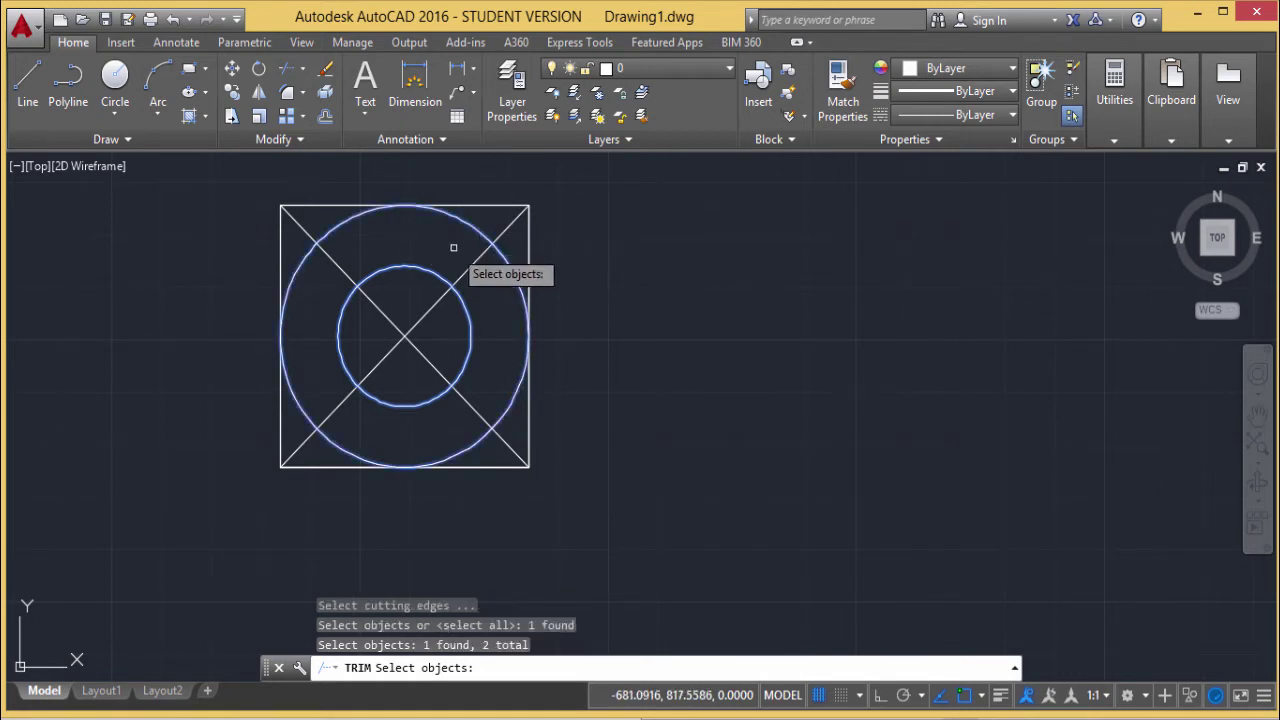
pyautogui.press('Return')
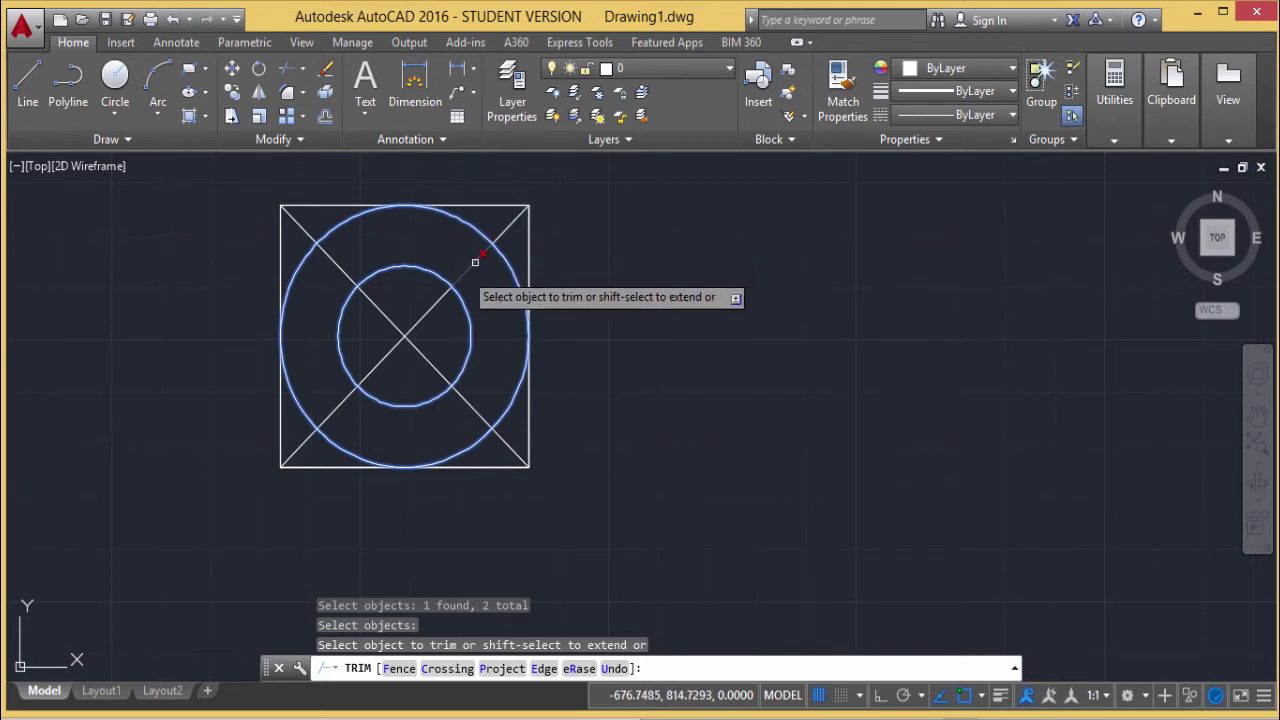
# Step: Trim the diagonals away inside the inner circle and in the square's corners
pyautogui.click(417, 322)
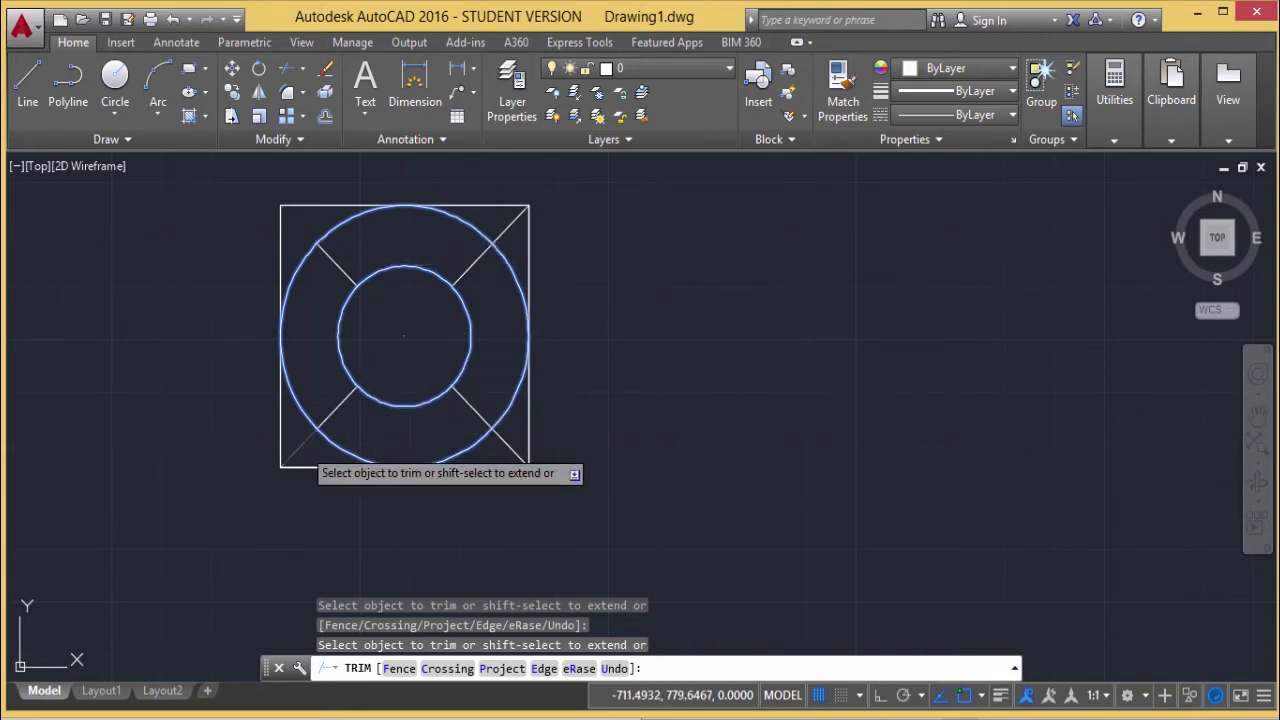
pyautogui.click(300, 449)
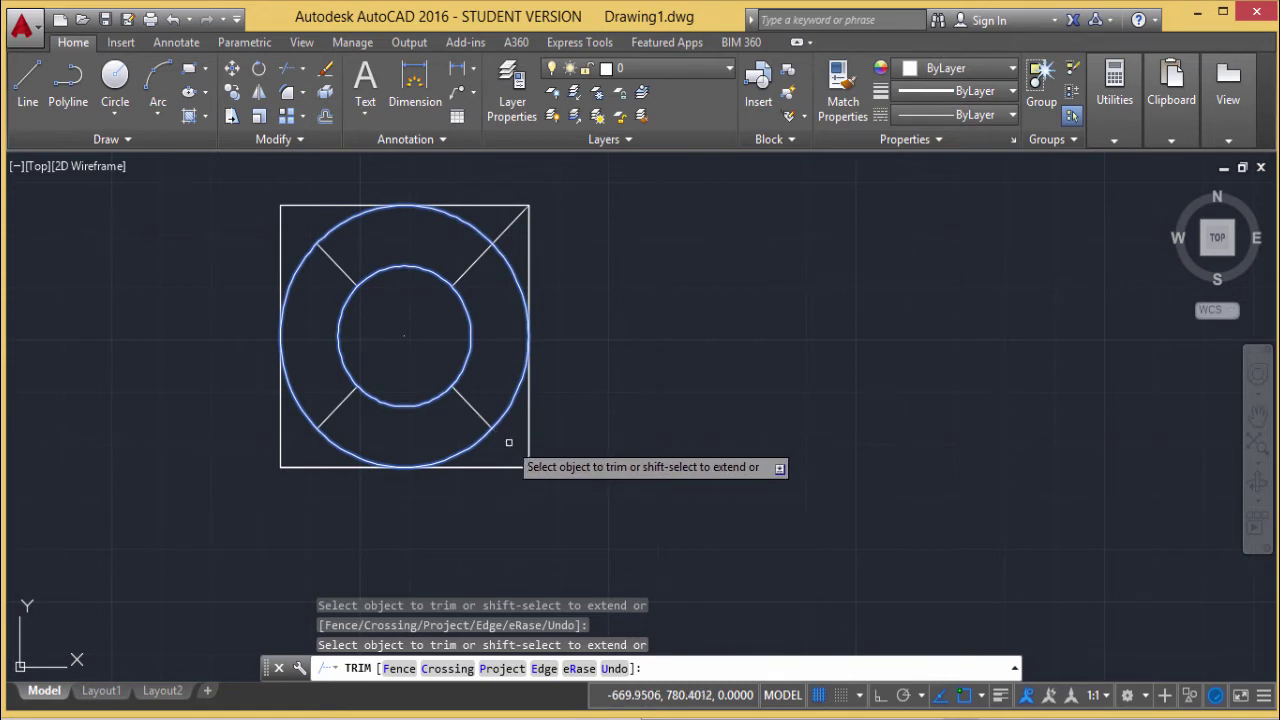
pyautogui.click(508, 224)
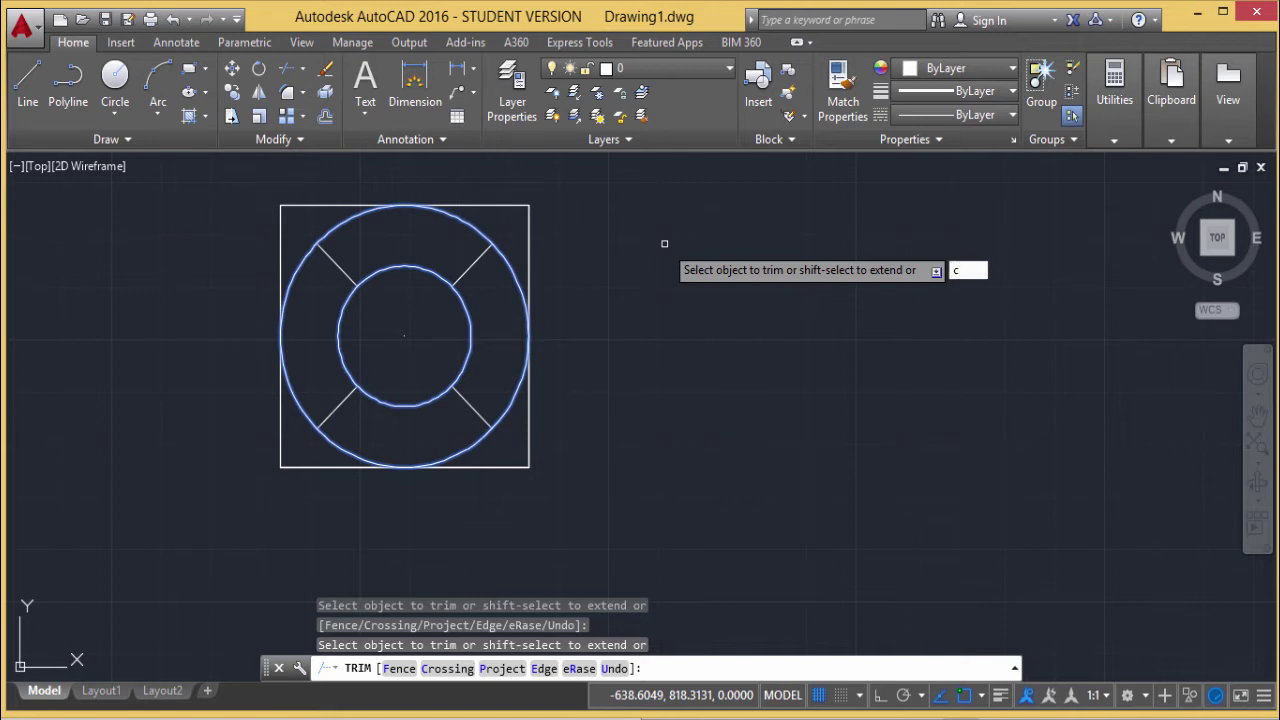
pyautogui.press('Return')
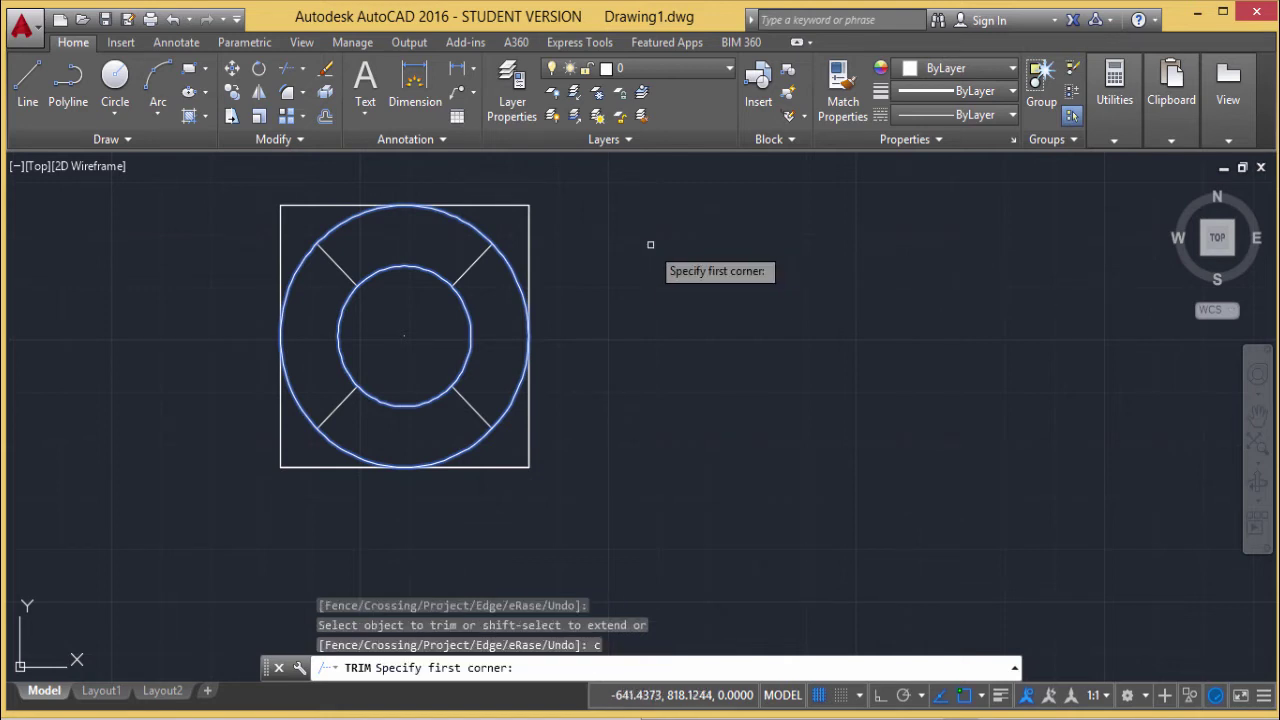
pyautogui.press('Escape')
pyautogui.press('Escape')
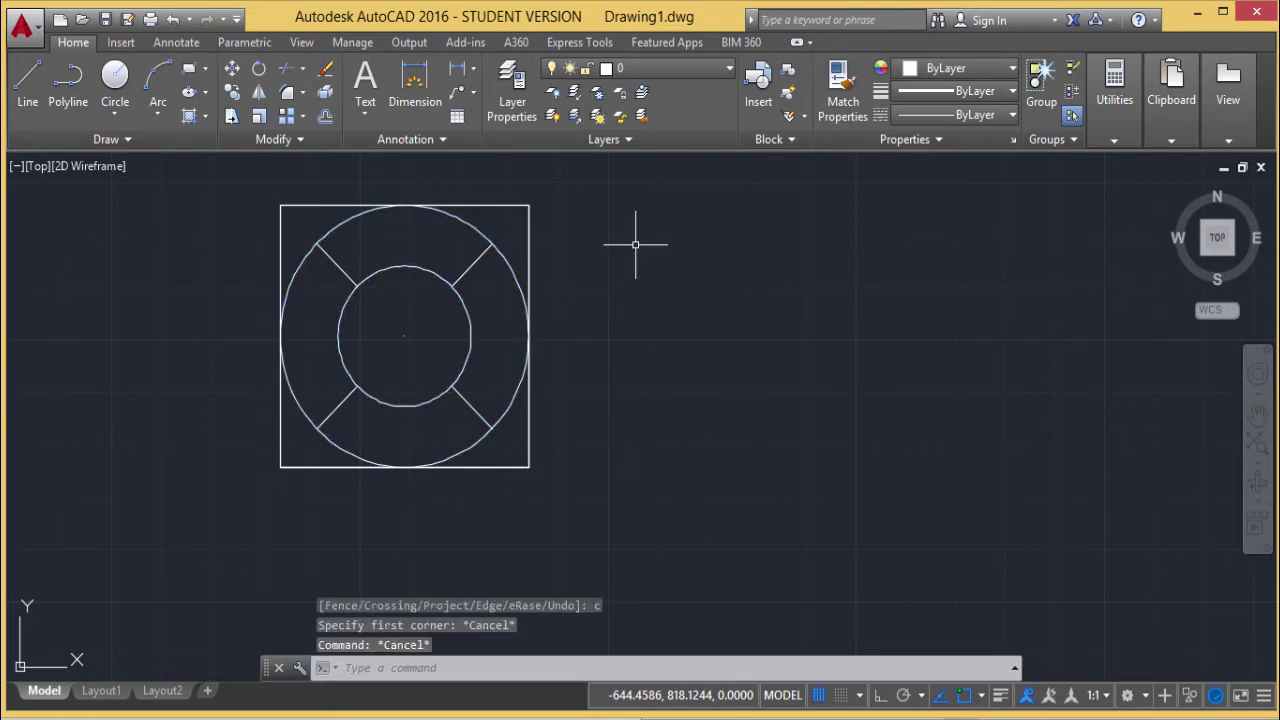
# Step: Draw a radius-25 circle centred on the square's top-right corner
pyautogui.write('c')
pyautogui.press('Return')
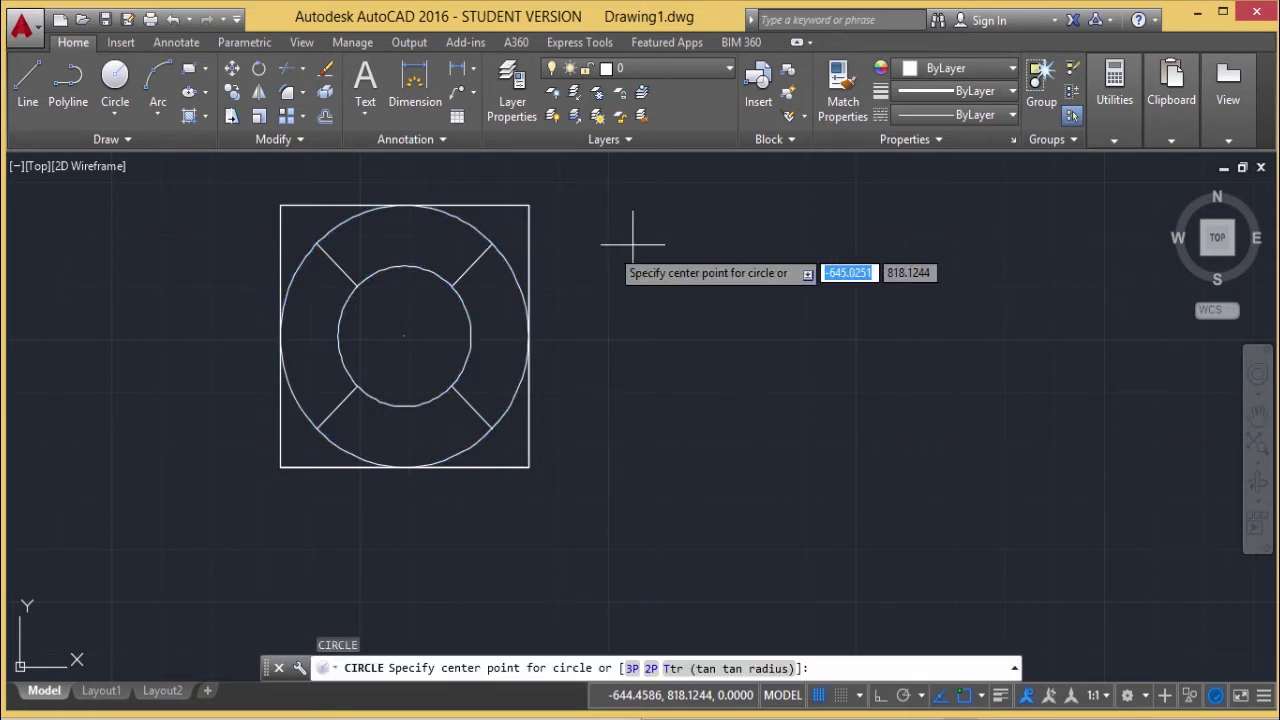
pyautogui.click(529, 206)
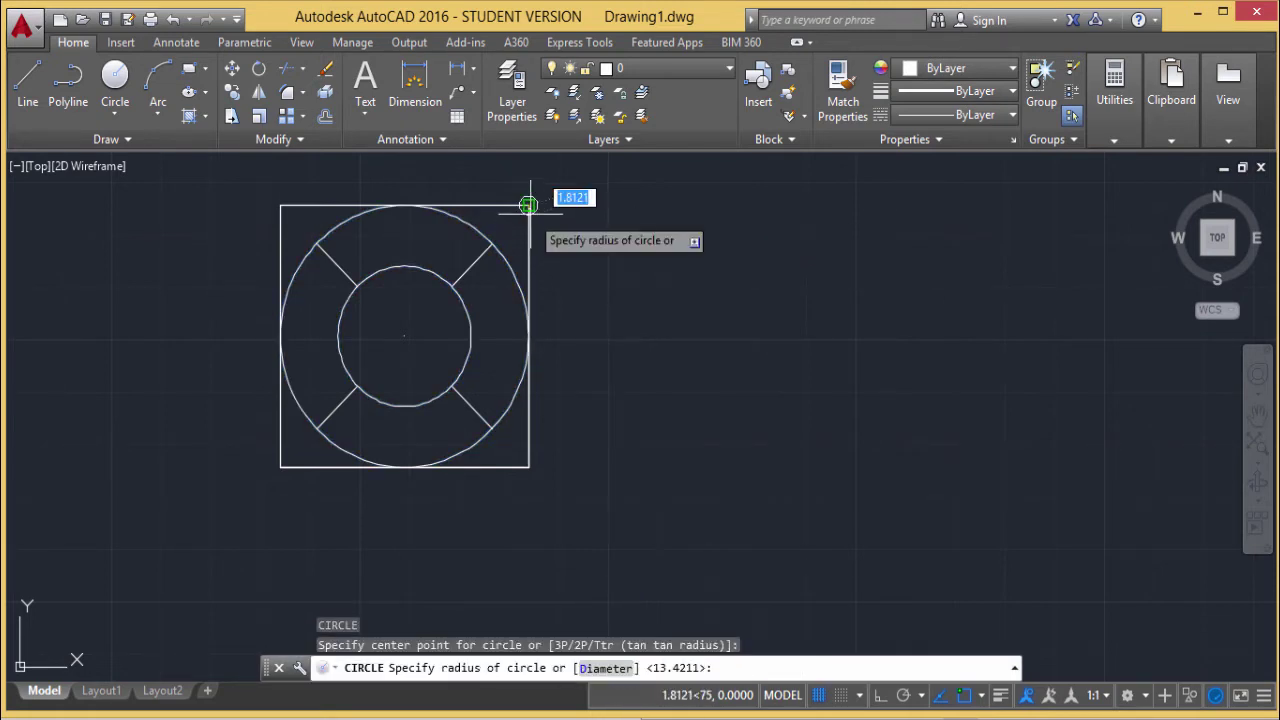
pyautogui.click(519, 363)
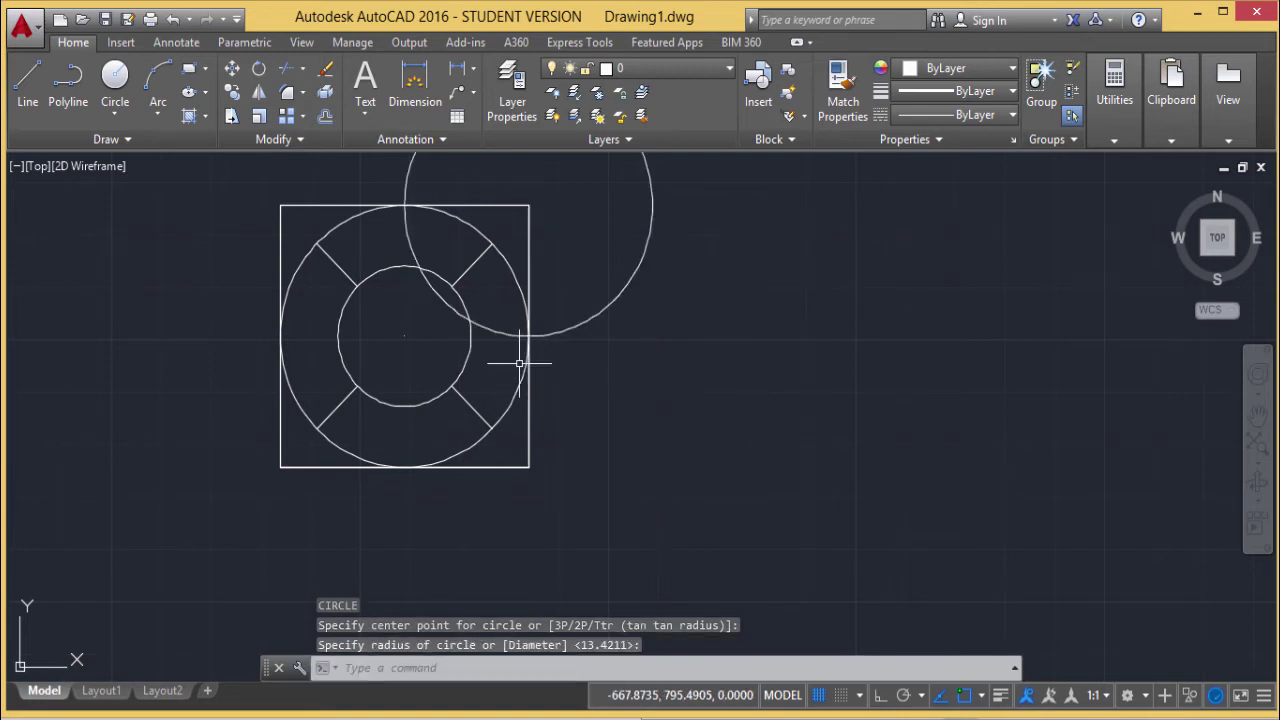
# Step: Draw a matching circle centred exactly on the square's top-left corner
pyautogui.press('Return')
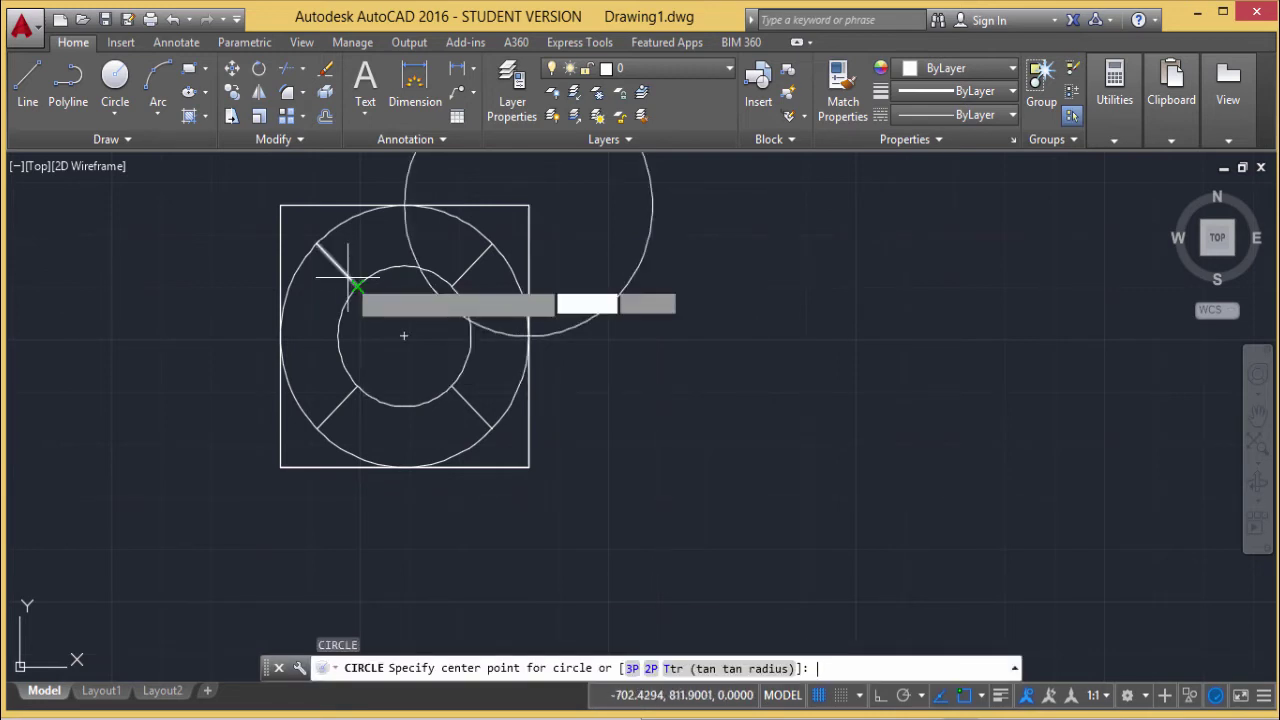
pyautogui.click(279, 204)
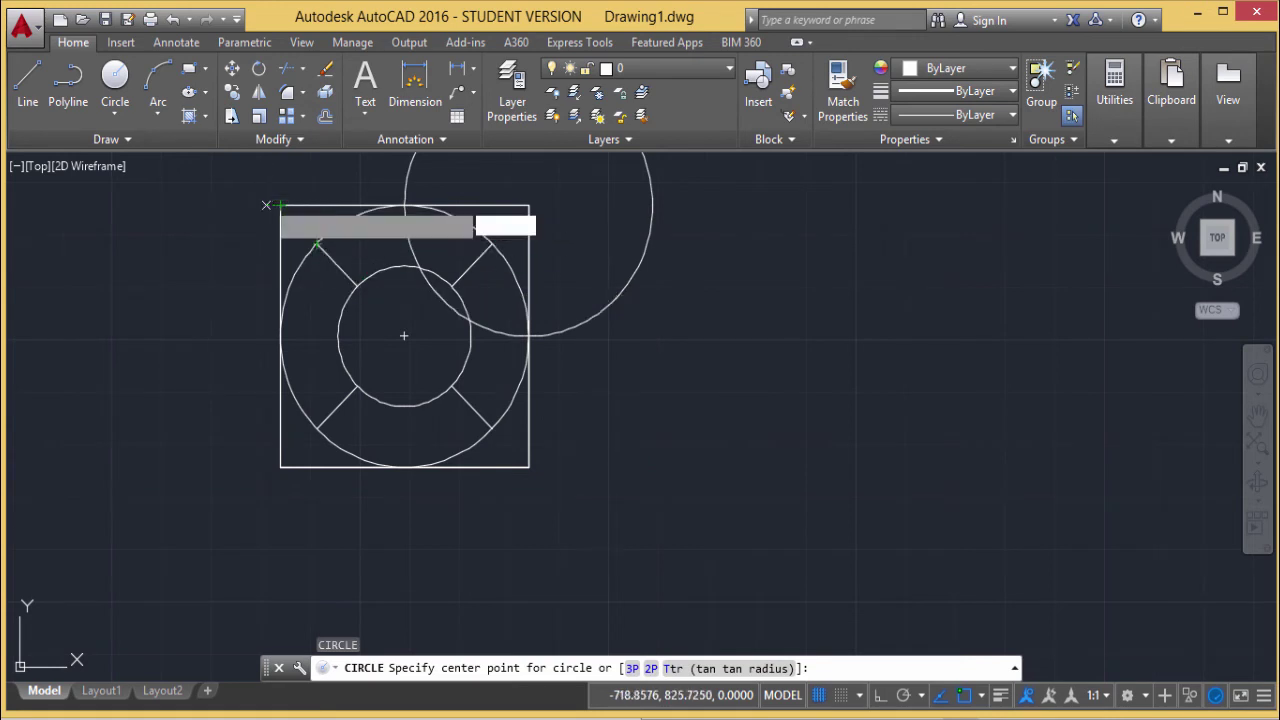
pyautogui.click(284, 343)
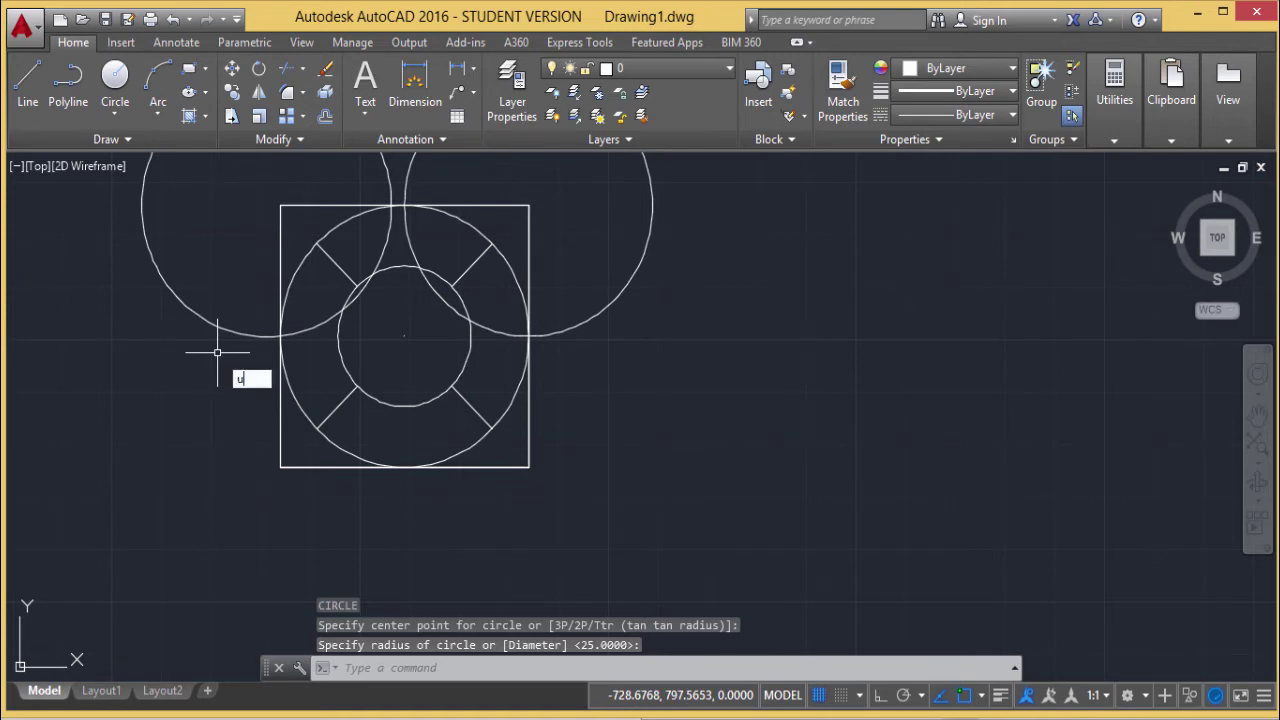
pyautogui.write('u')
pyautogui.press('Return')
pyautogui.write('c')
pyautogui.press('Return')
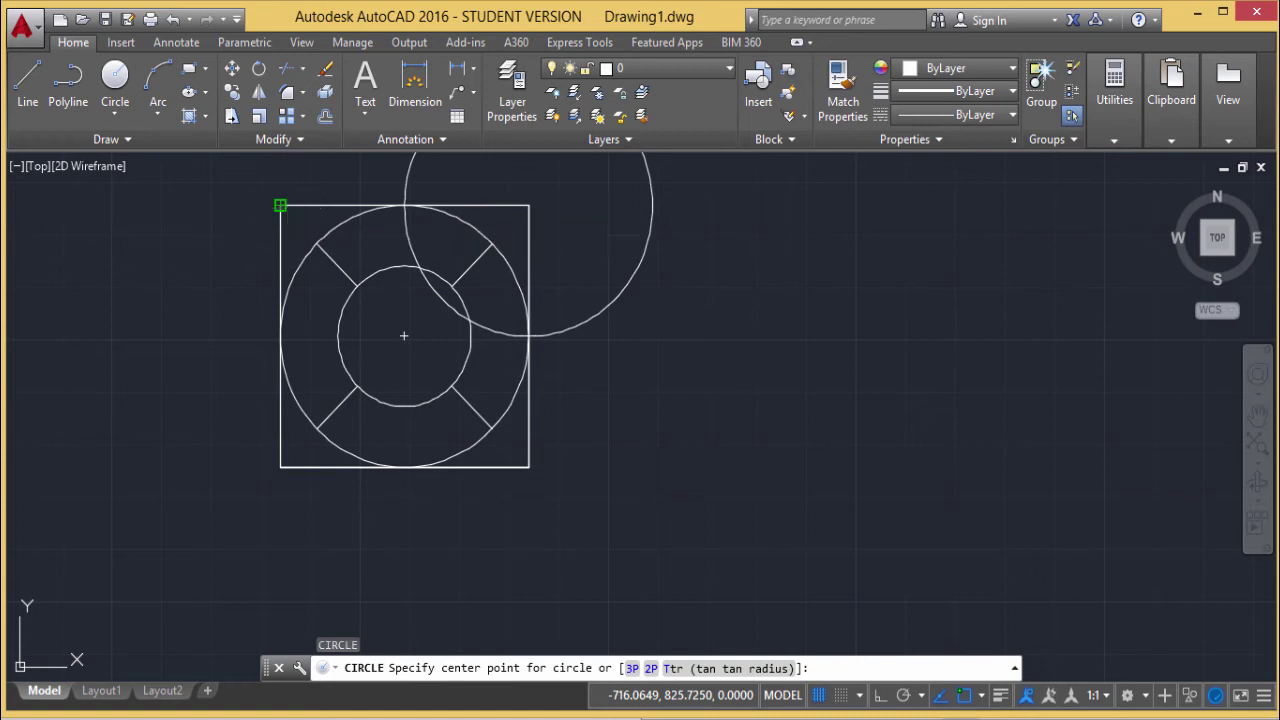
pyautogui.click(281, 206)
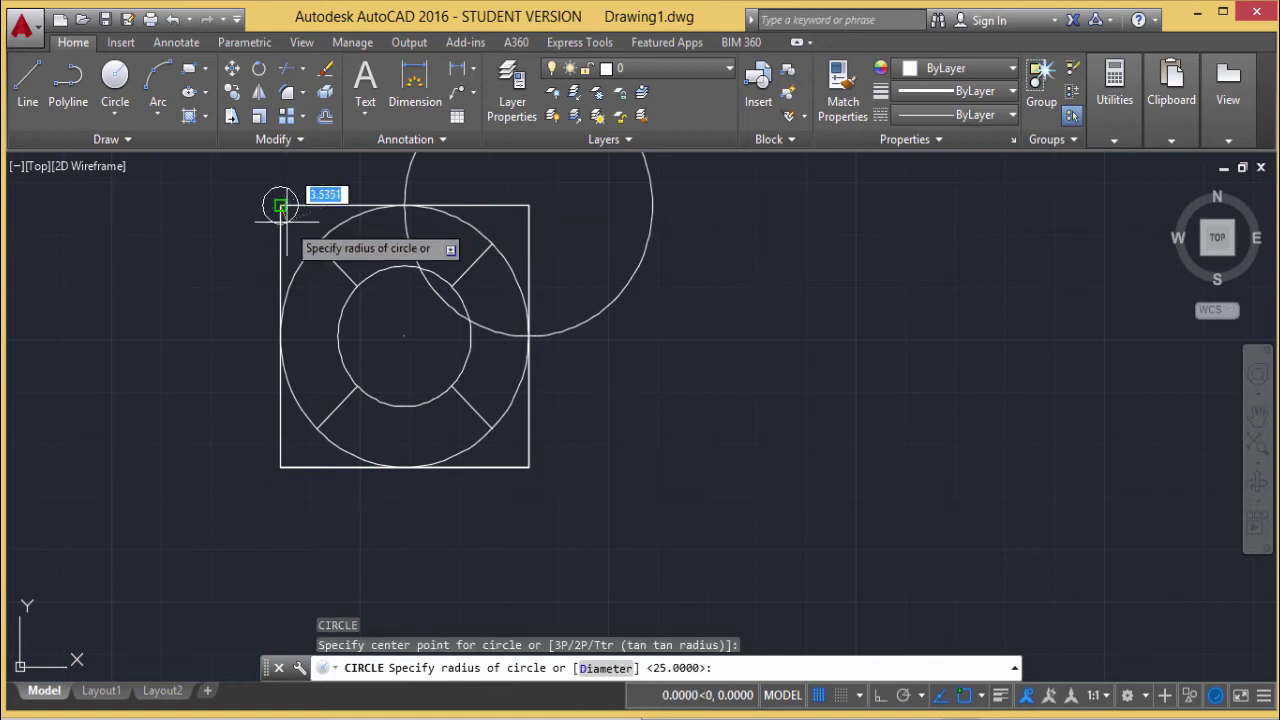
pyautogui.click(280, 337)
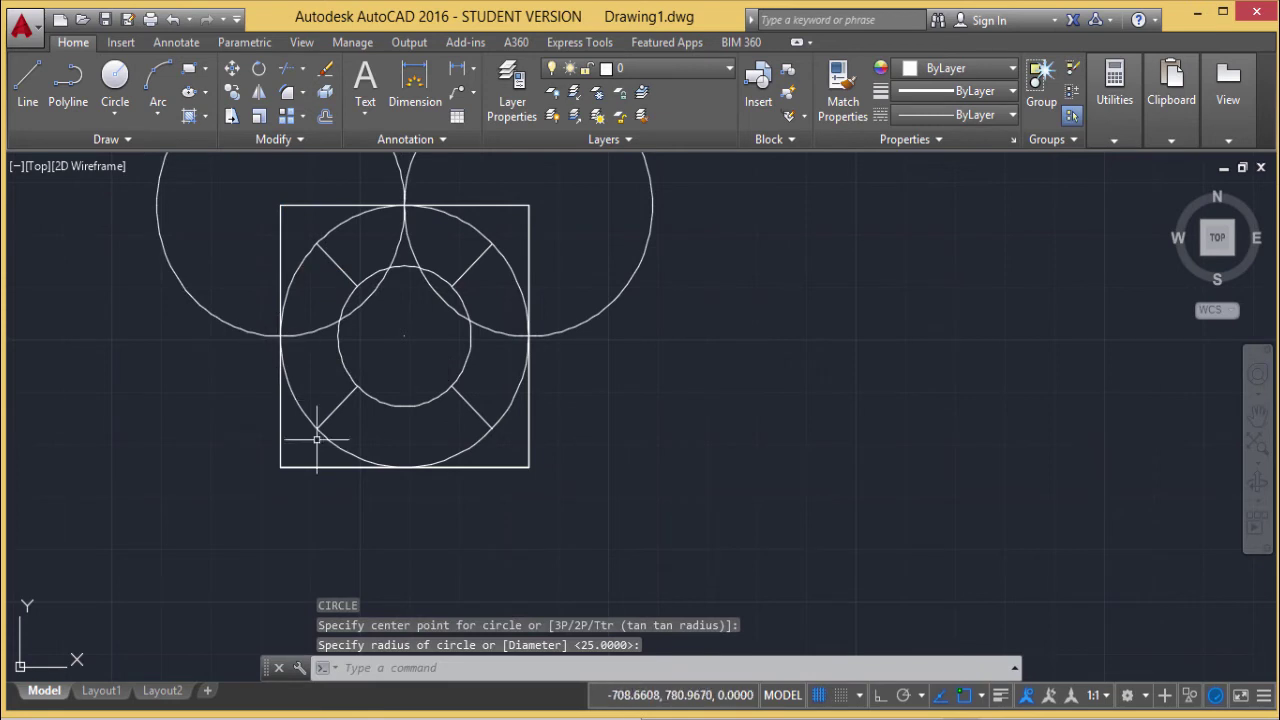
# Step: Select the square's top, left and right sides as TRIM cutting edges
pyautogui.write('trim')
pyautogui.press('Return')
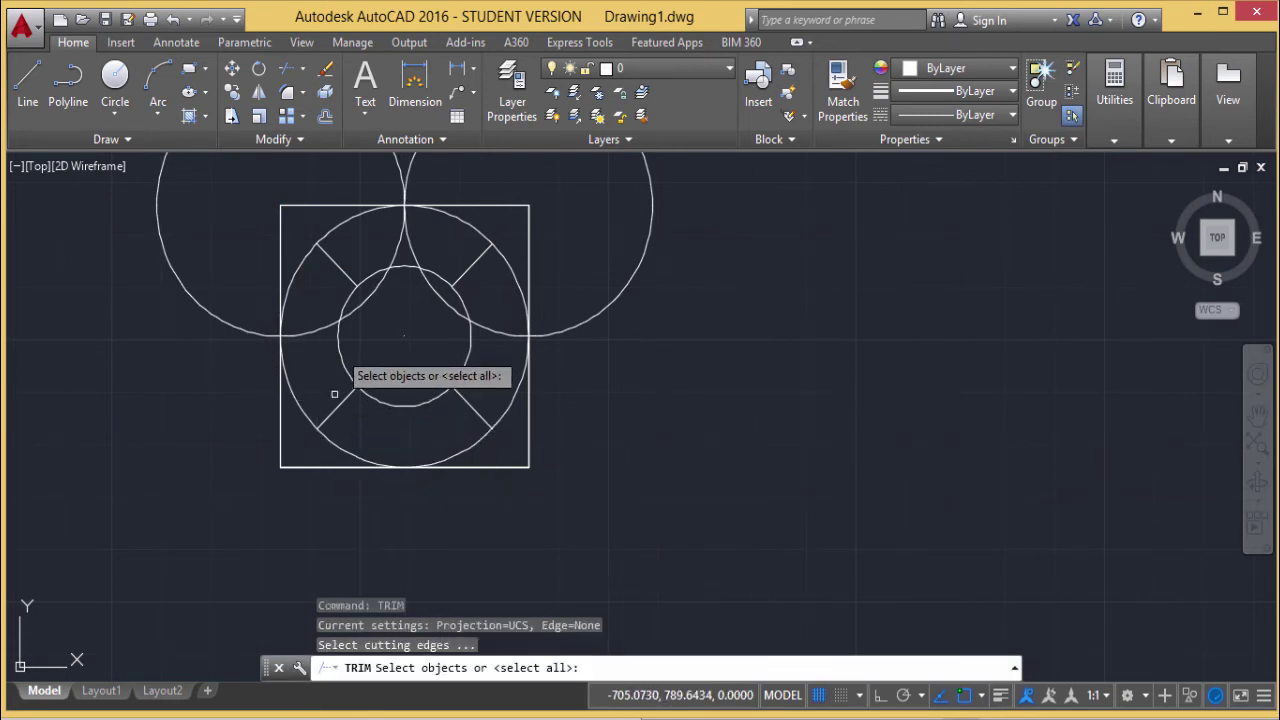
pyautogui.click(282, 207)
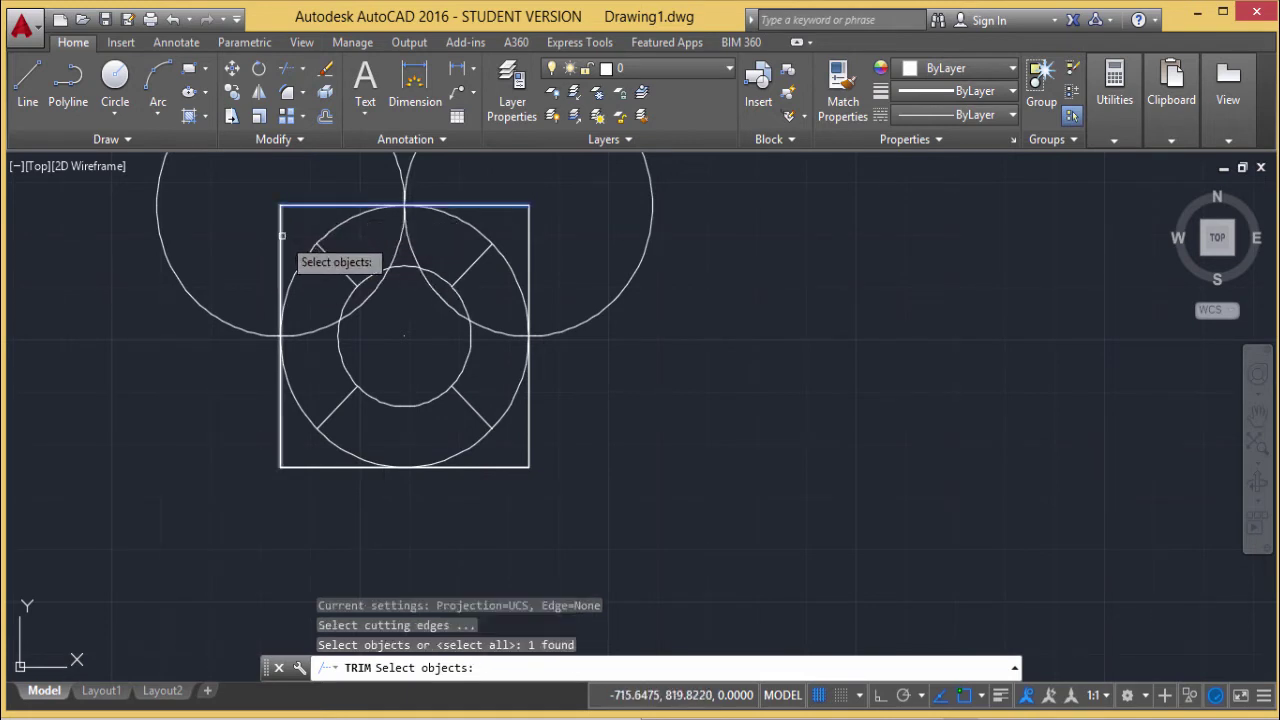
pyautogui.click(281, 232)
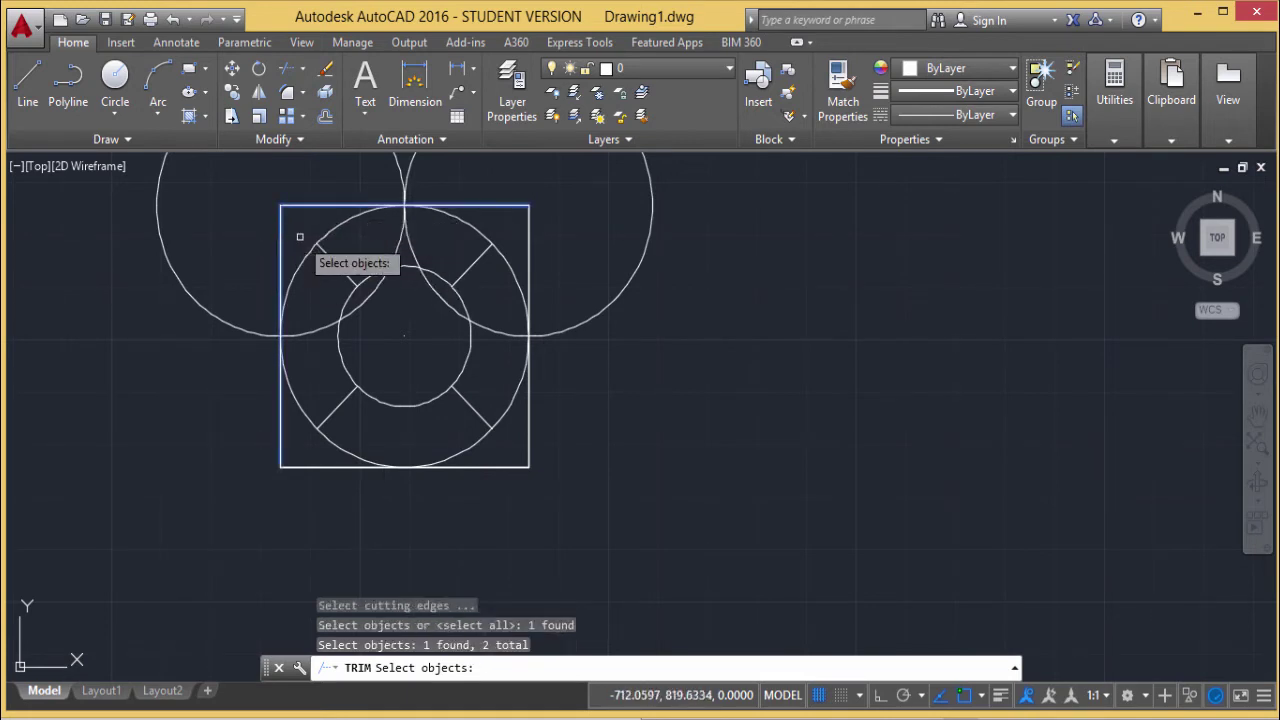
pyautogui.click(527, 215)
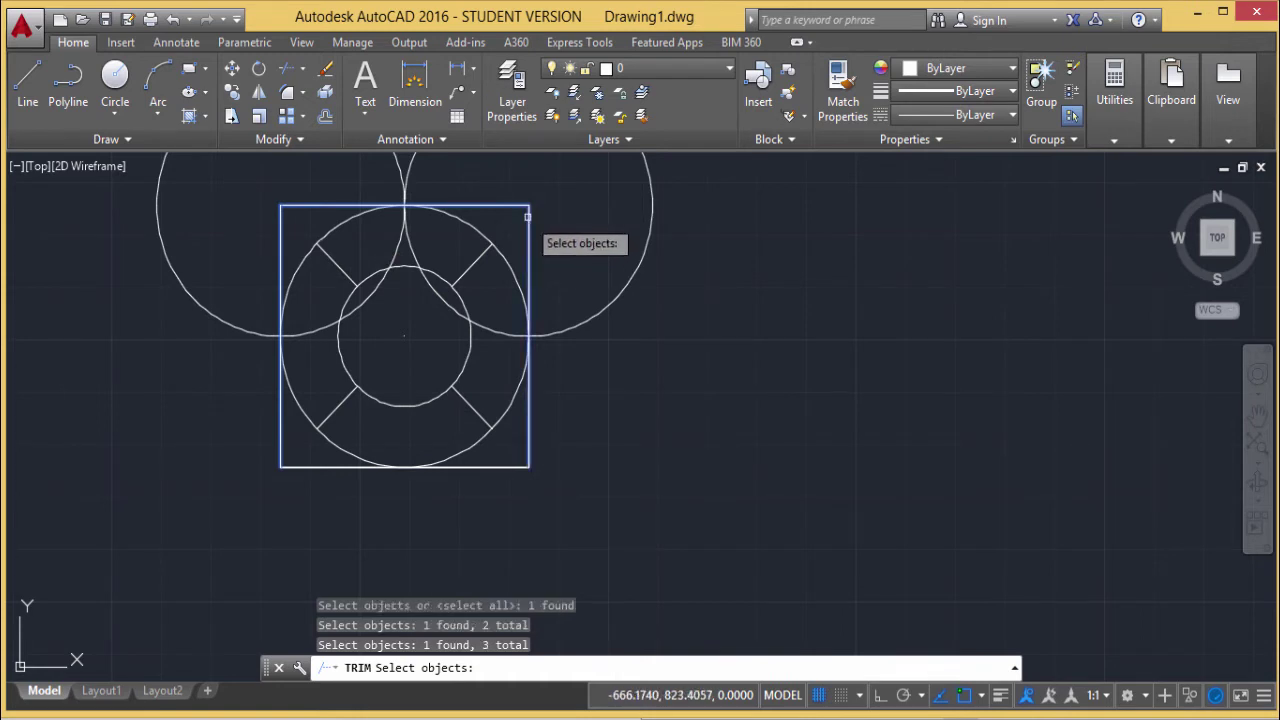
pyautogui.press('Return')
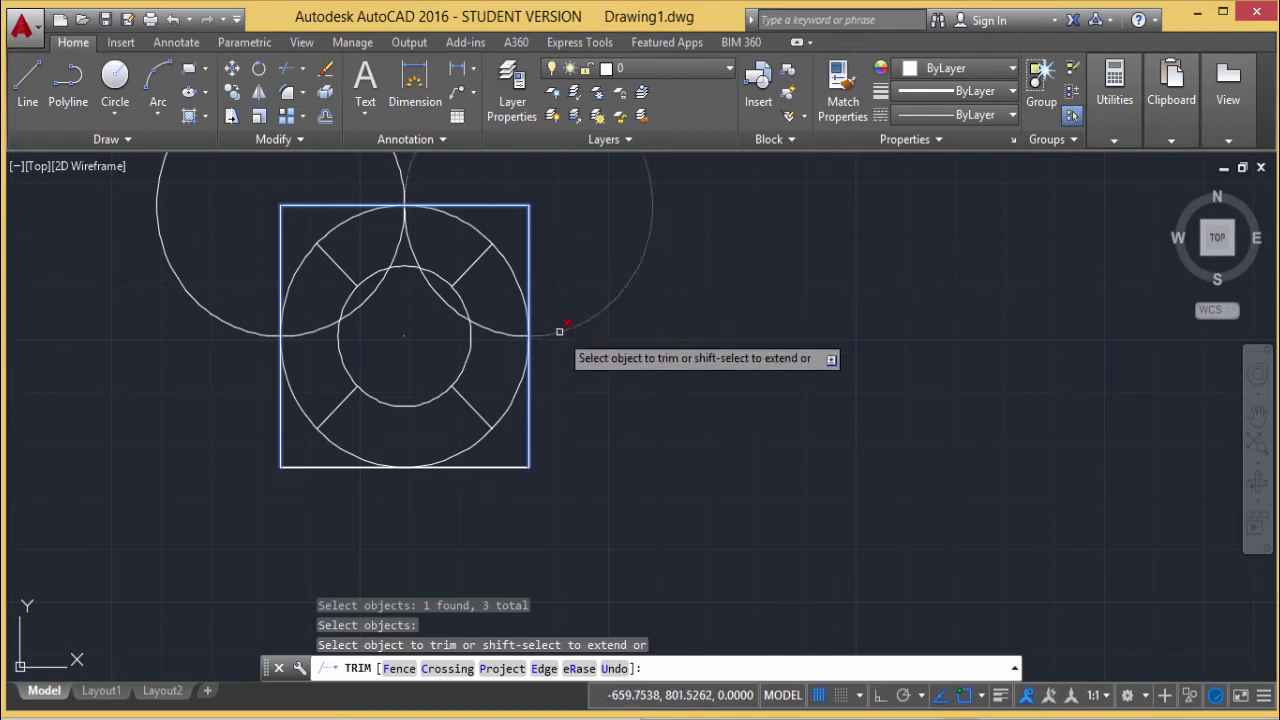
# Step: Trim away both corner circles' arcs lying outside the square
pyautogui.click(560, 331)
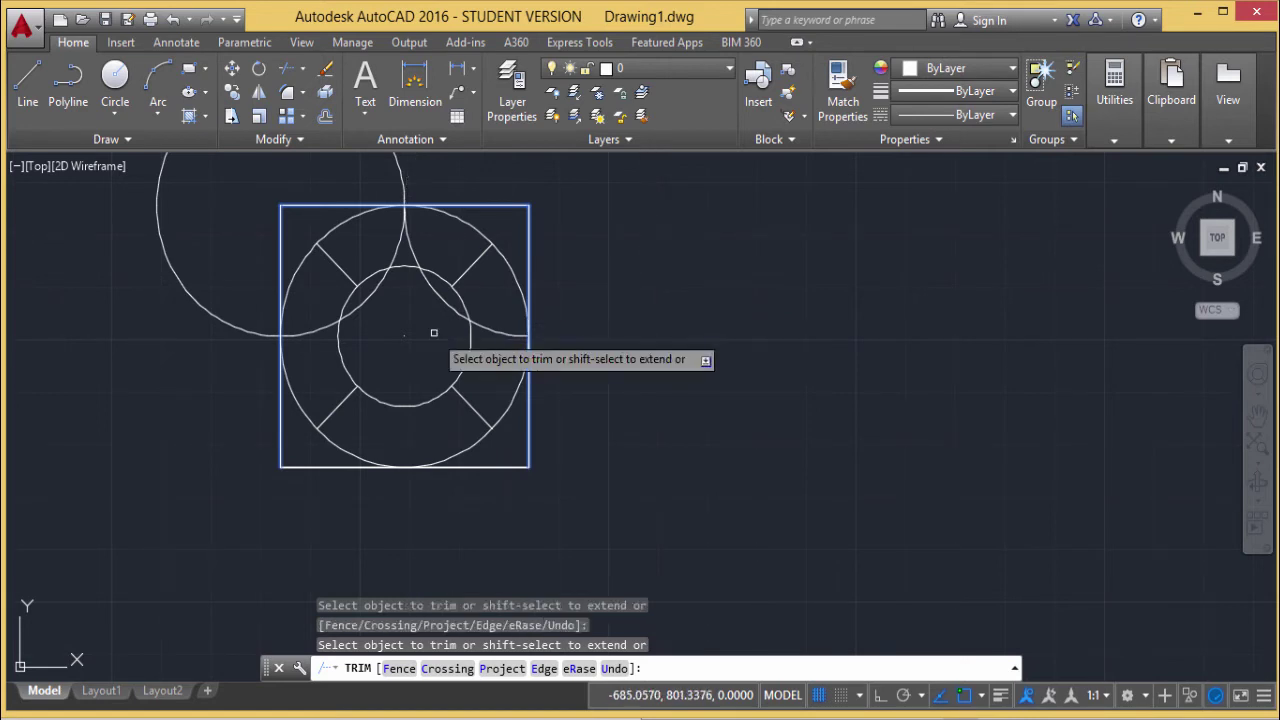
pyautogui.click(205, 300)
pyautogui.click(194, 310)
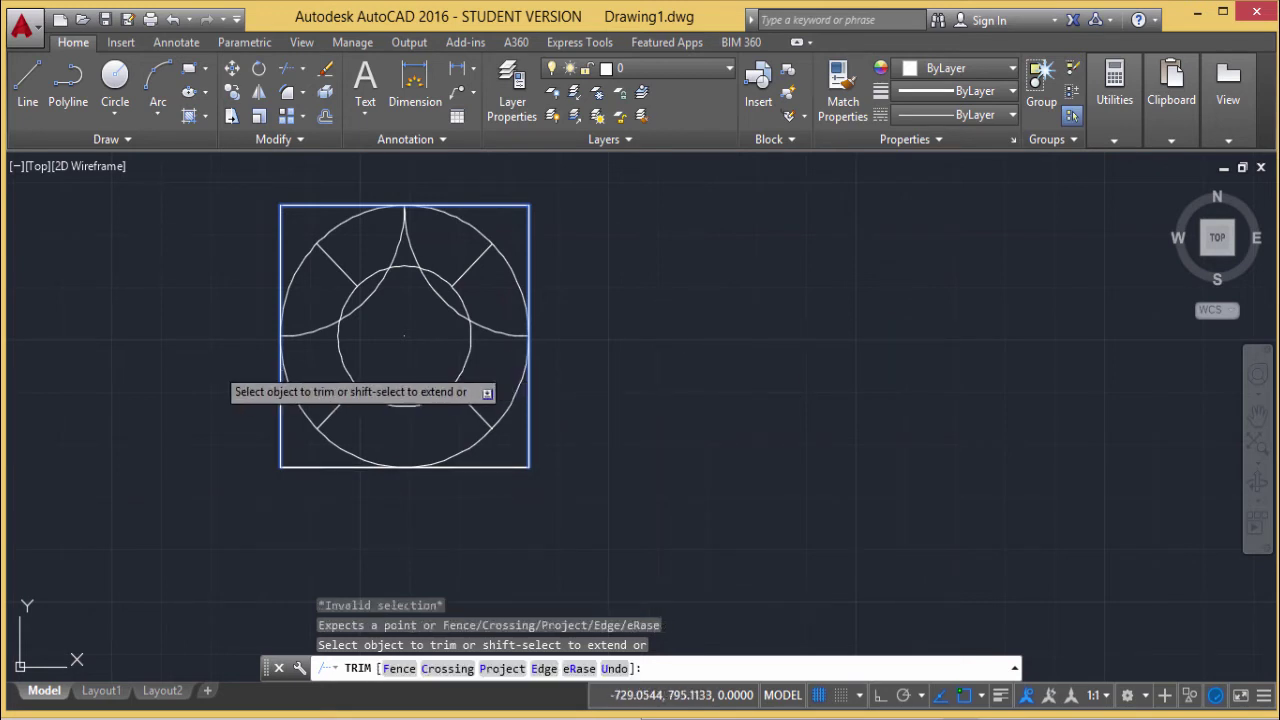
pyautogui.press('Escape')
pyautogui.write('l')
pyautogui.press('Return')
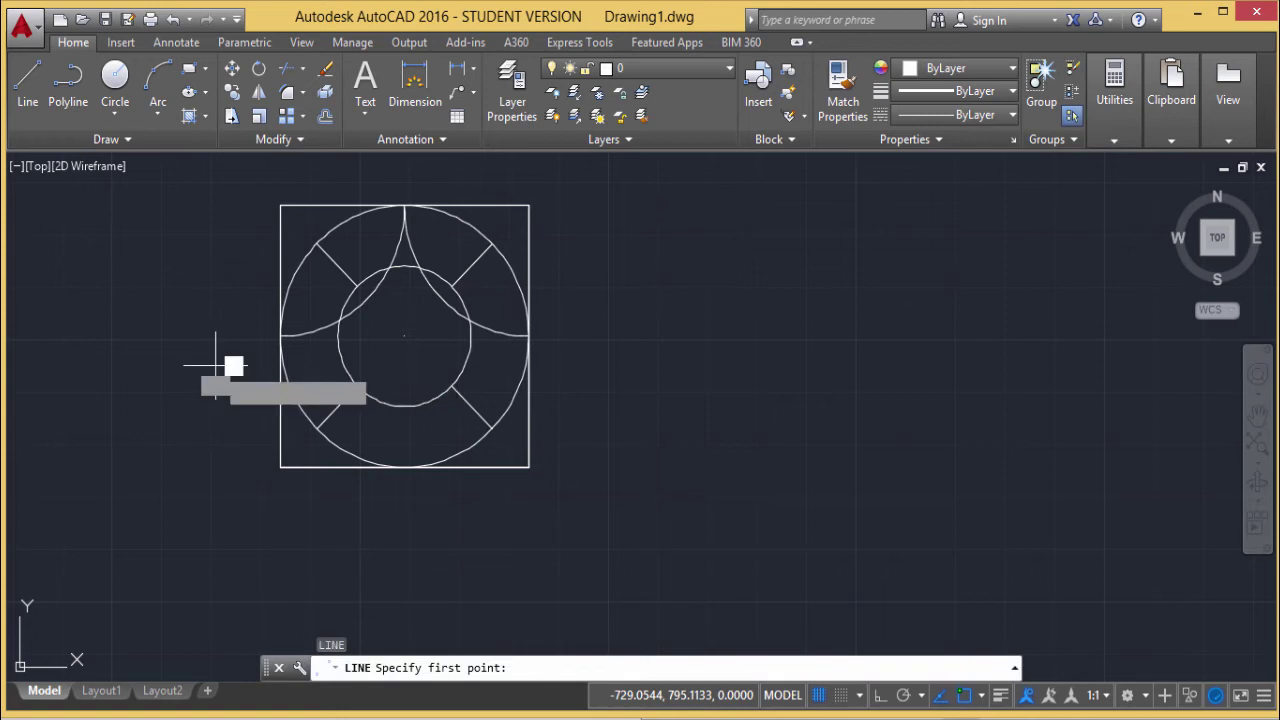
# Step: Draw a horizontal line from left of the square to inside the inner circle
pyautogui.click(215, 364)
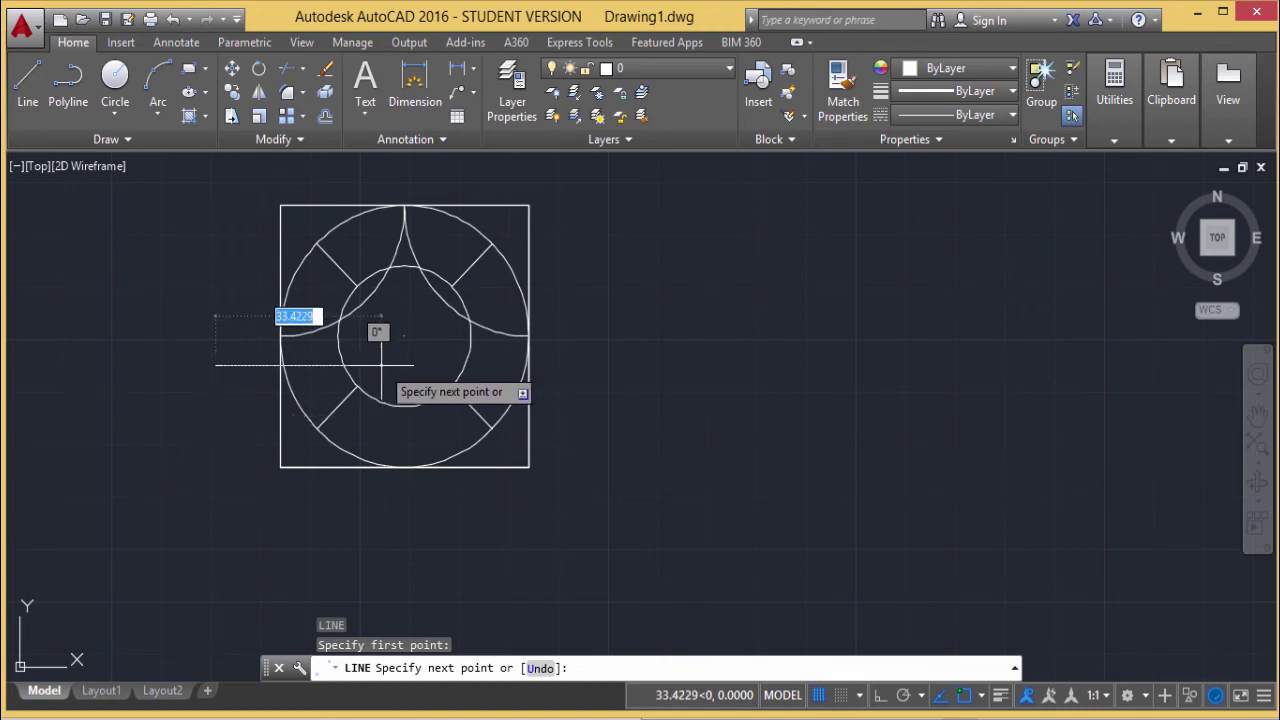
pyautogui.click(382, 365)
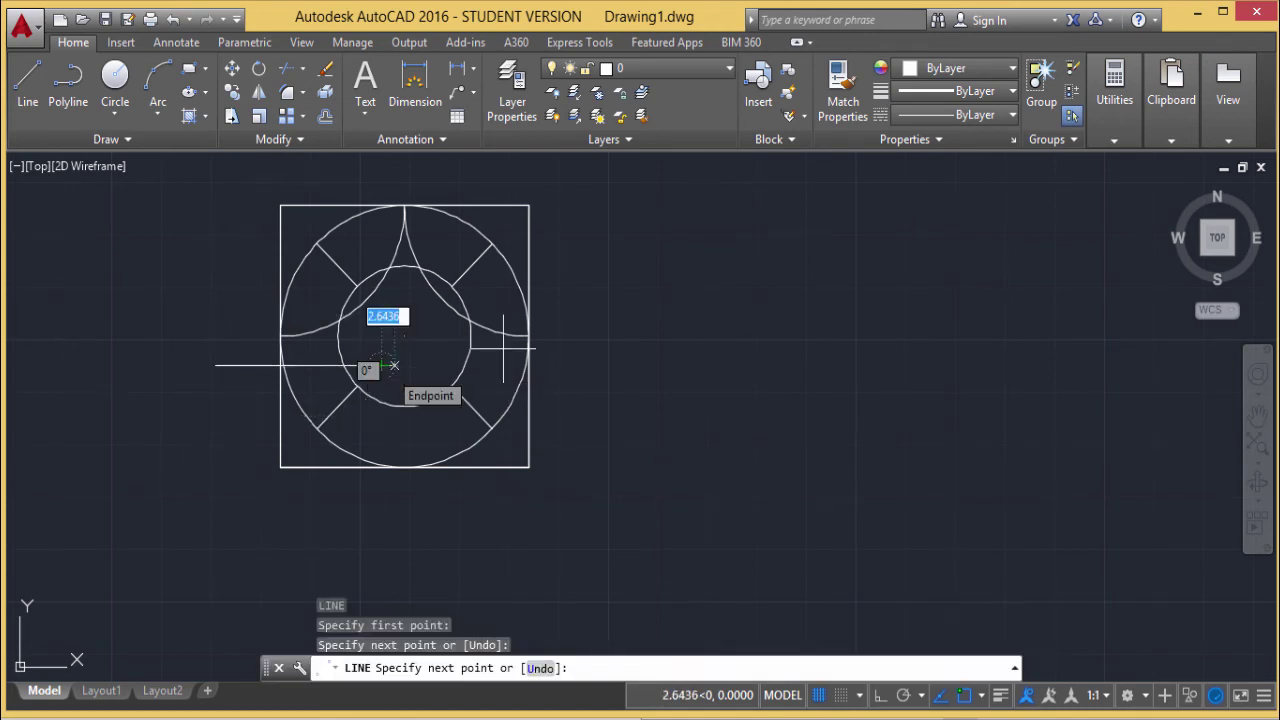
pyautogui.press('Escape')
pyautogui.write('ext')
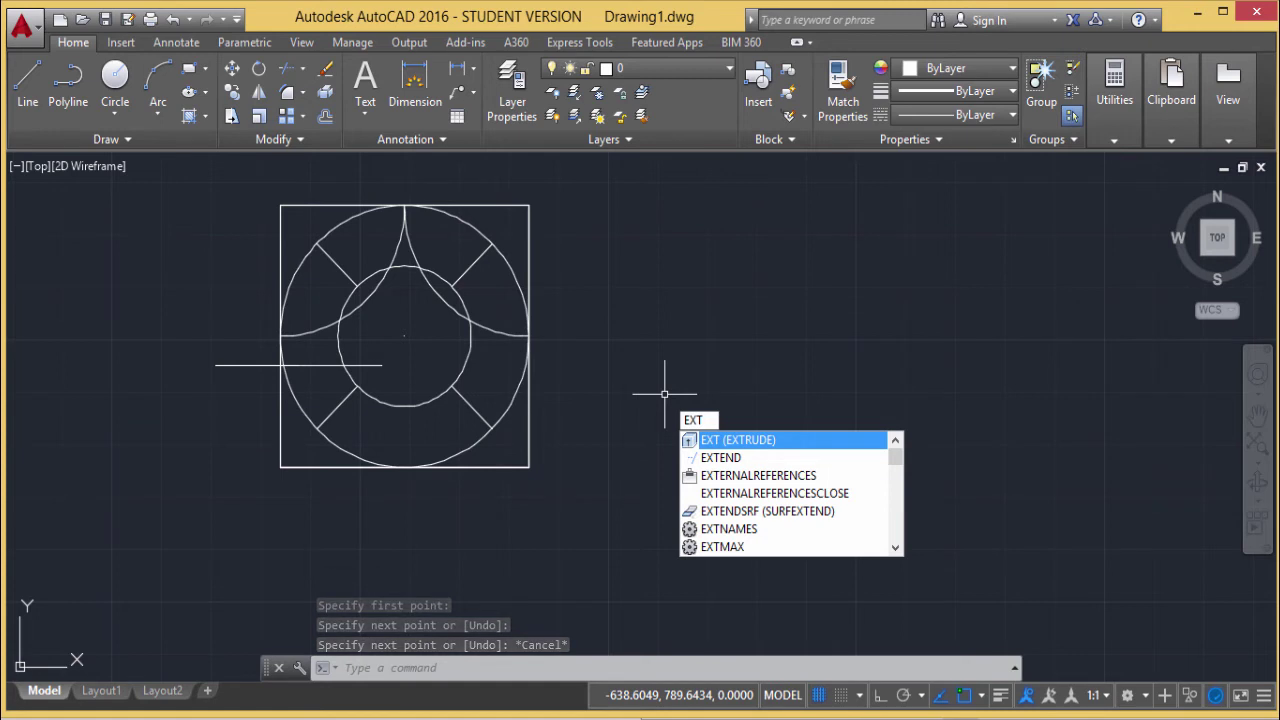
# Step: Extend the horizontal line to the inner circle's far edge
pyautogui.press('Down')
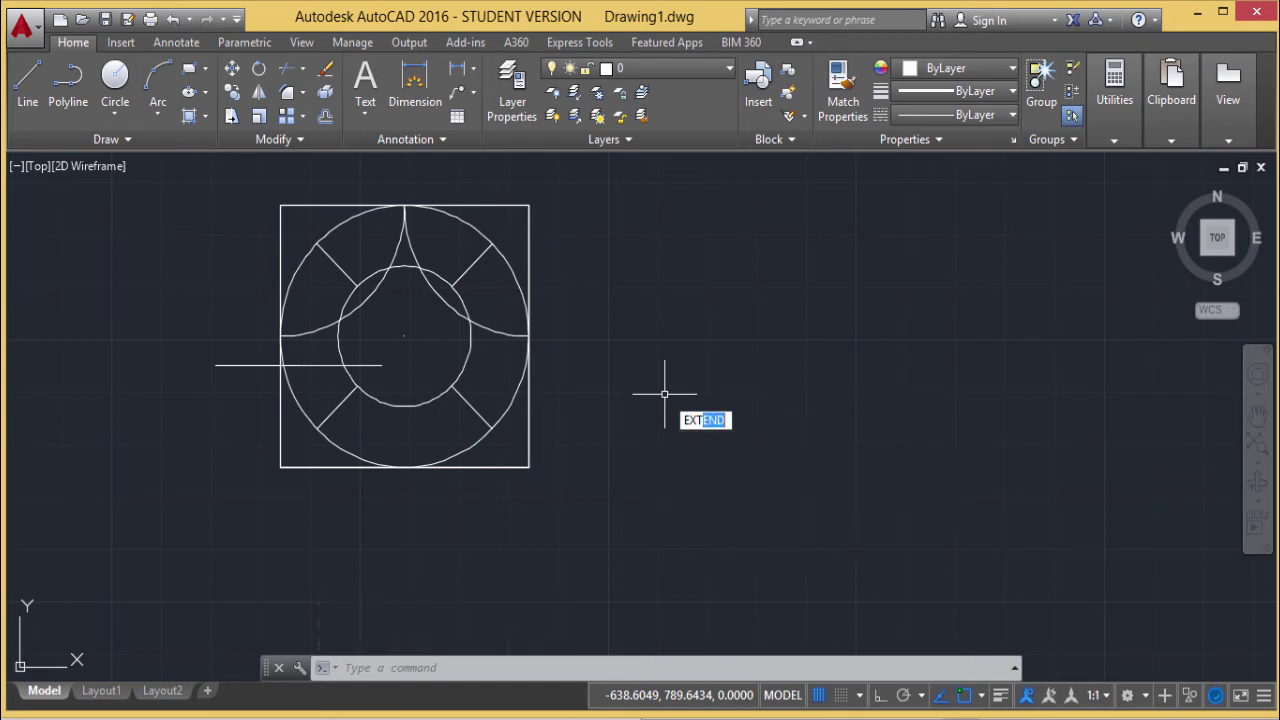
pyautogui.press('Return')
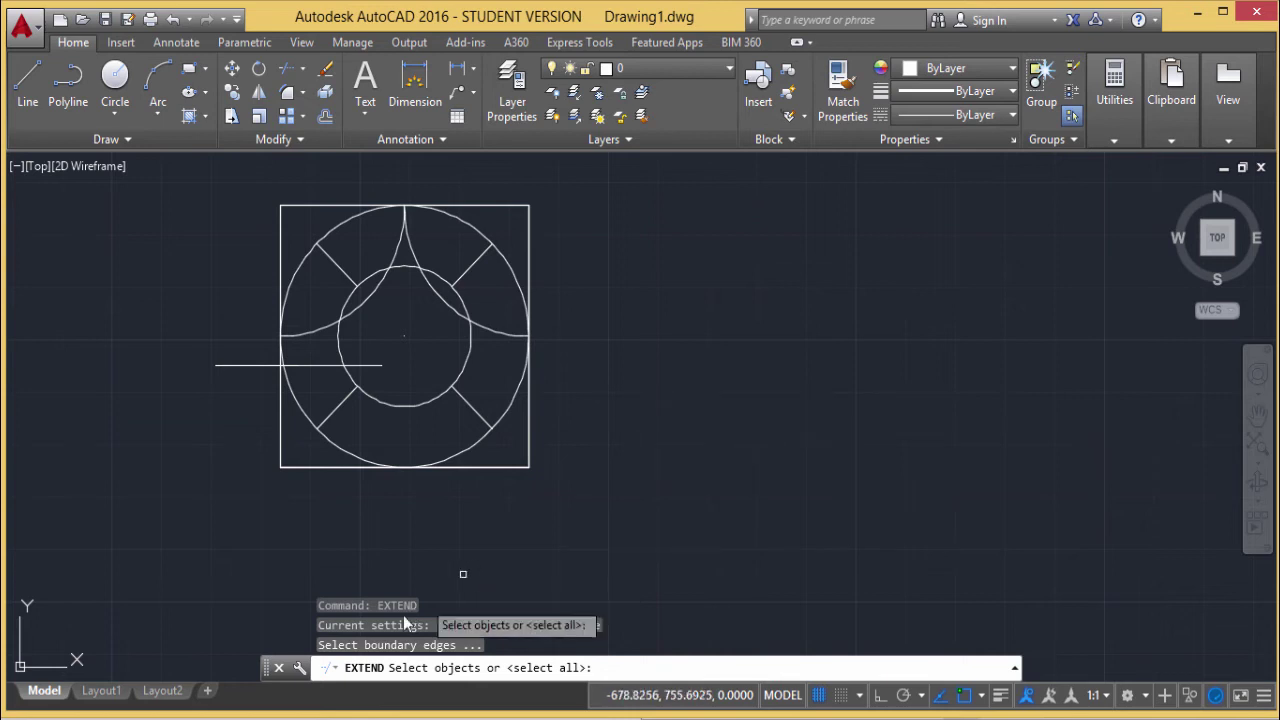
pyautogui.click(465, 368)
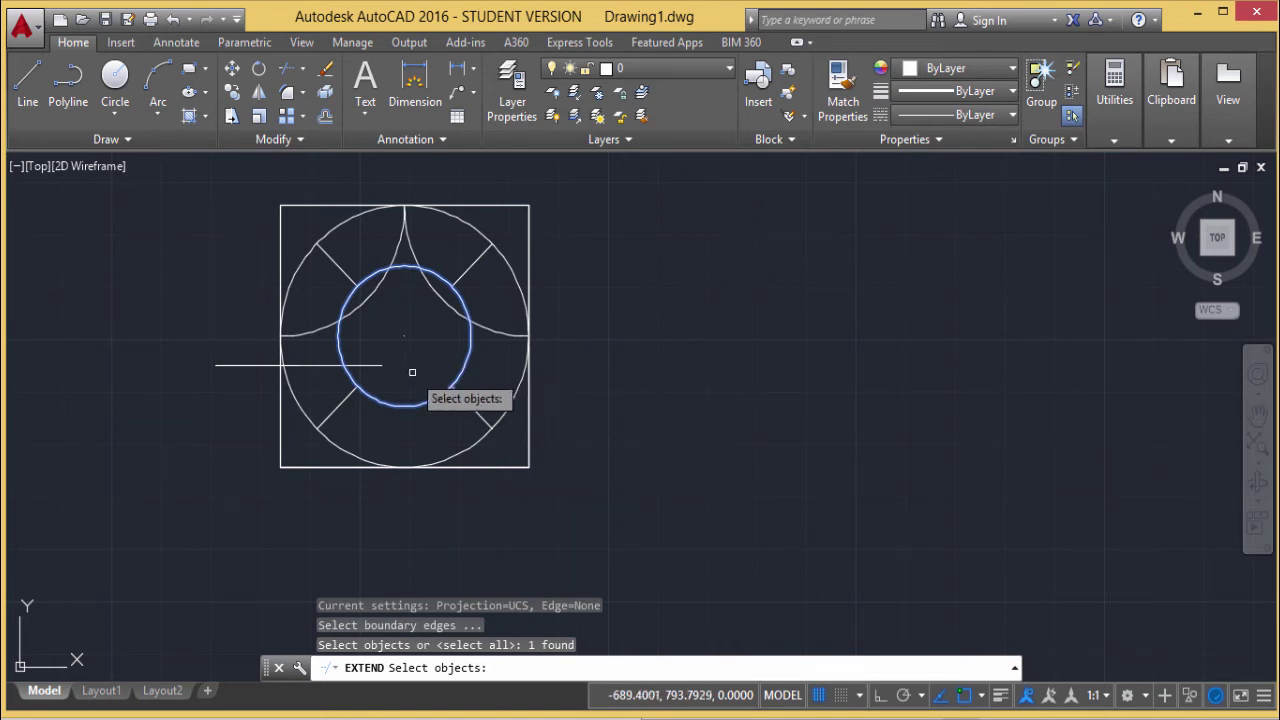
pyautogui.press('Return')
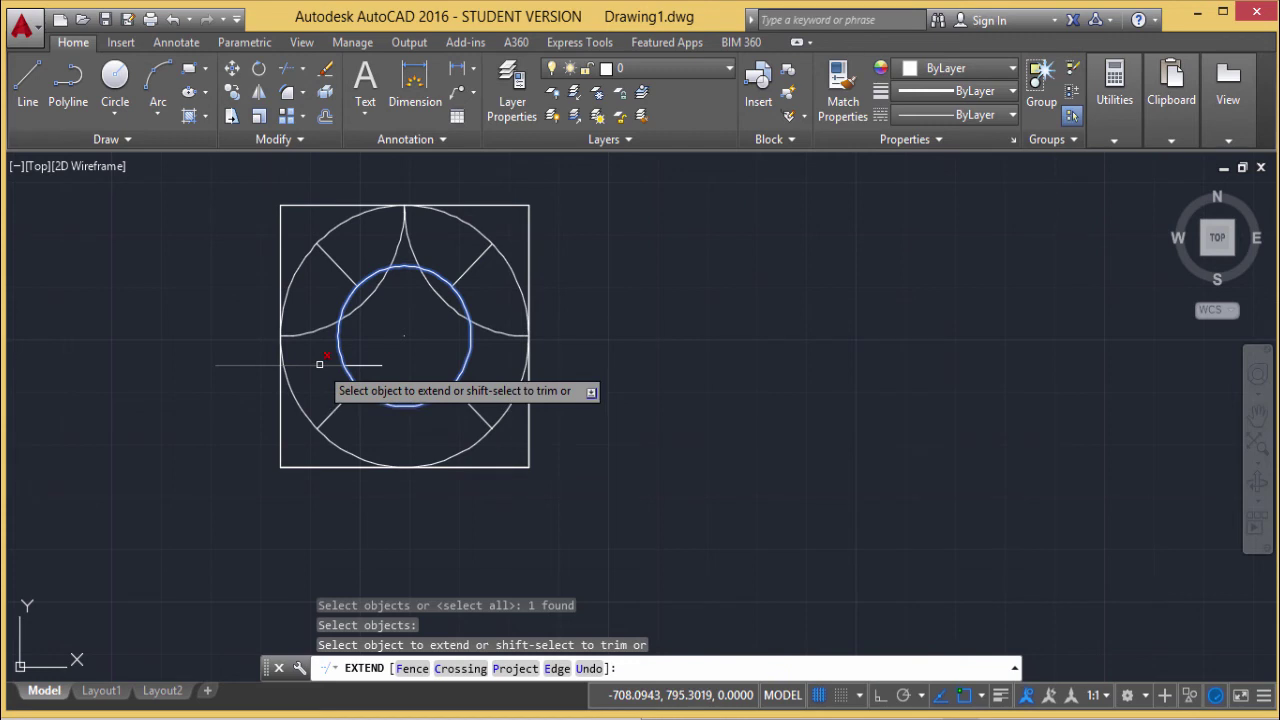
pyautogui.click(371, 366)
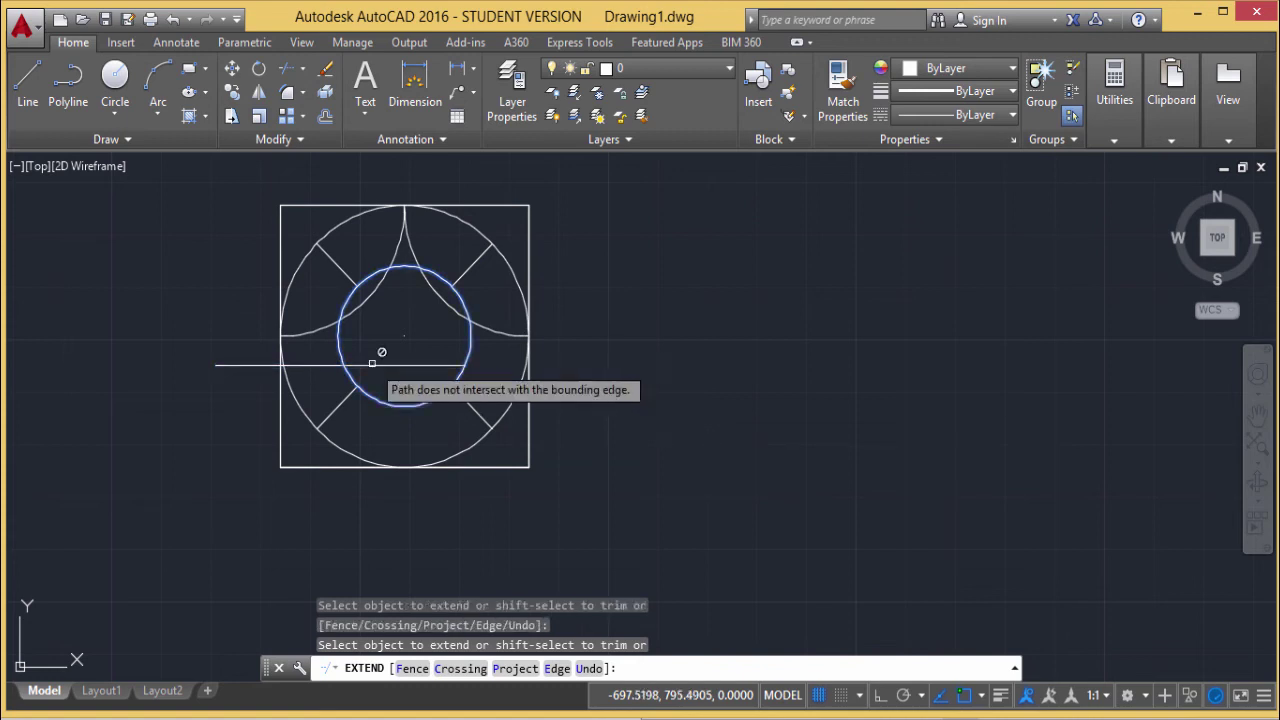
pyautogui.press('Escape')
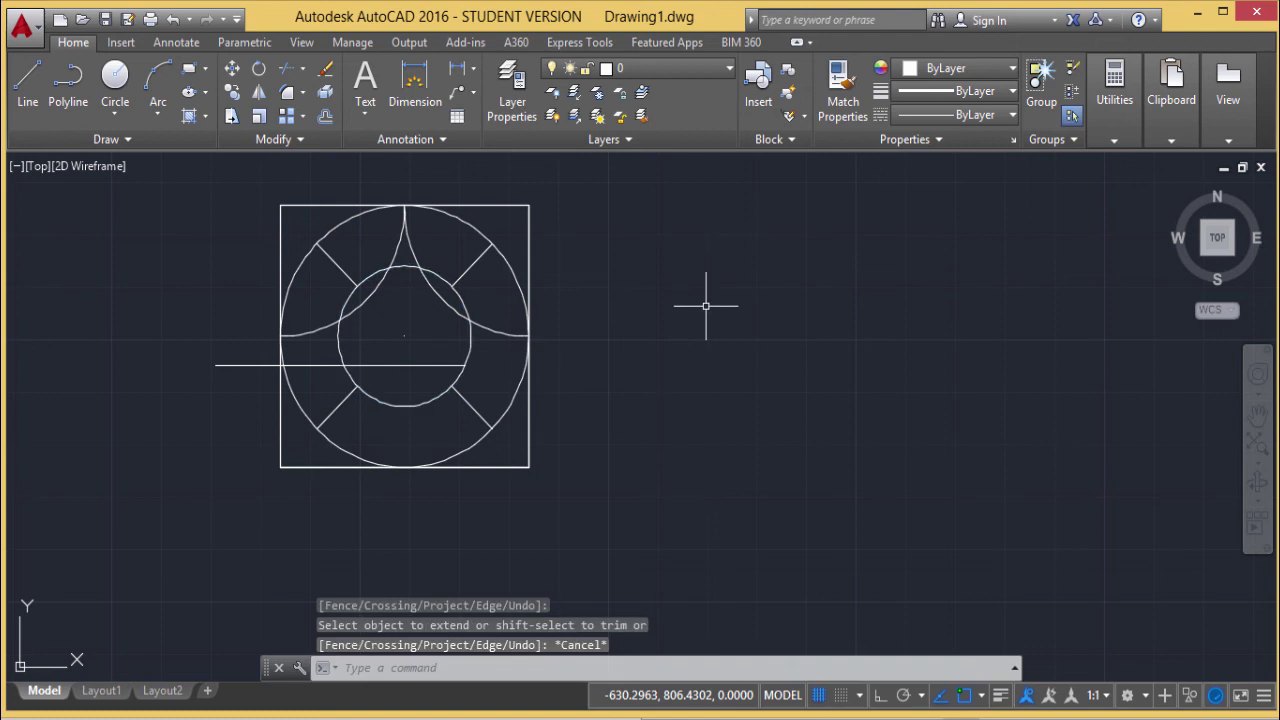
# Step: Undo the horizontal line's extension across the inner circle
pyautogui.write('u')
pyautogui.press('Return')
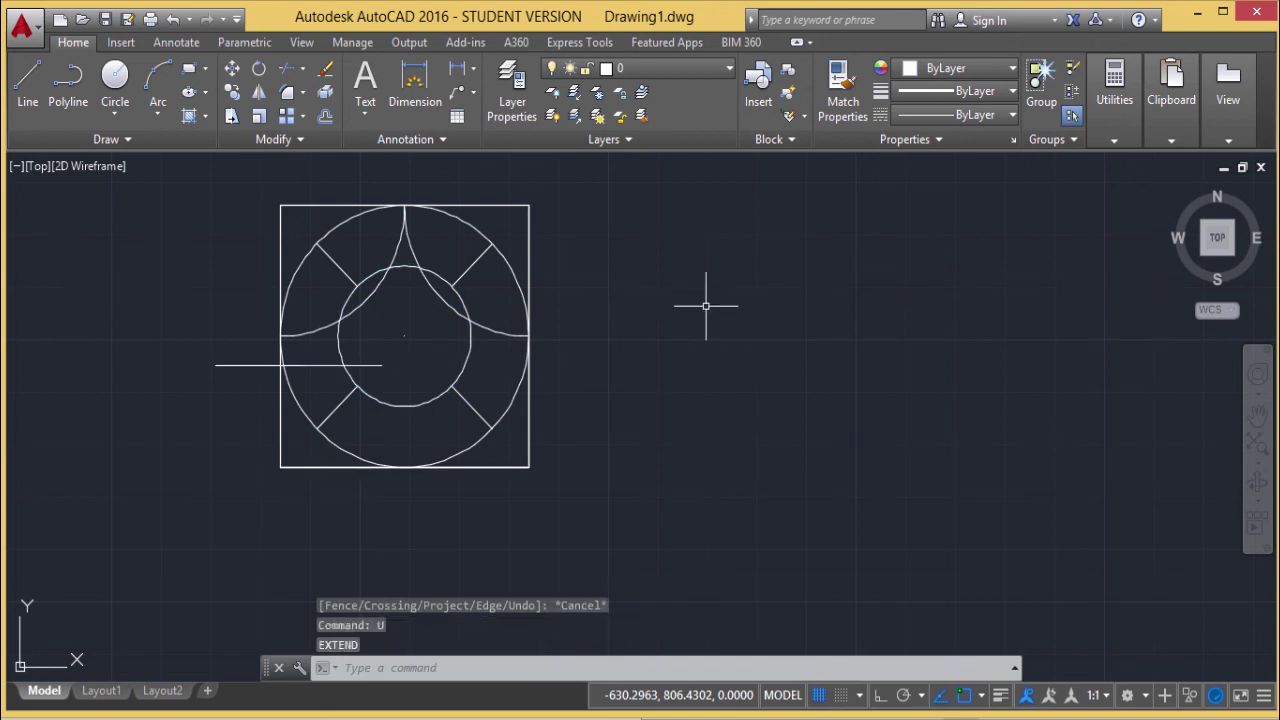
pyautogui.write('EXT')
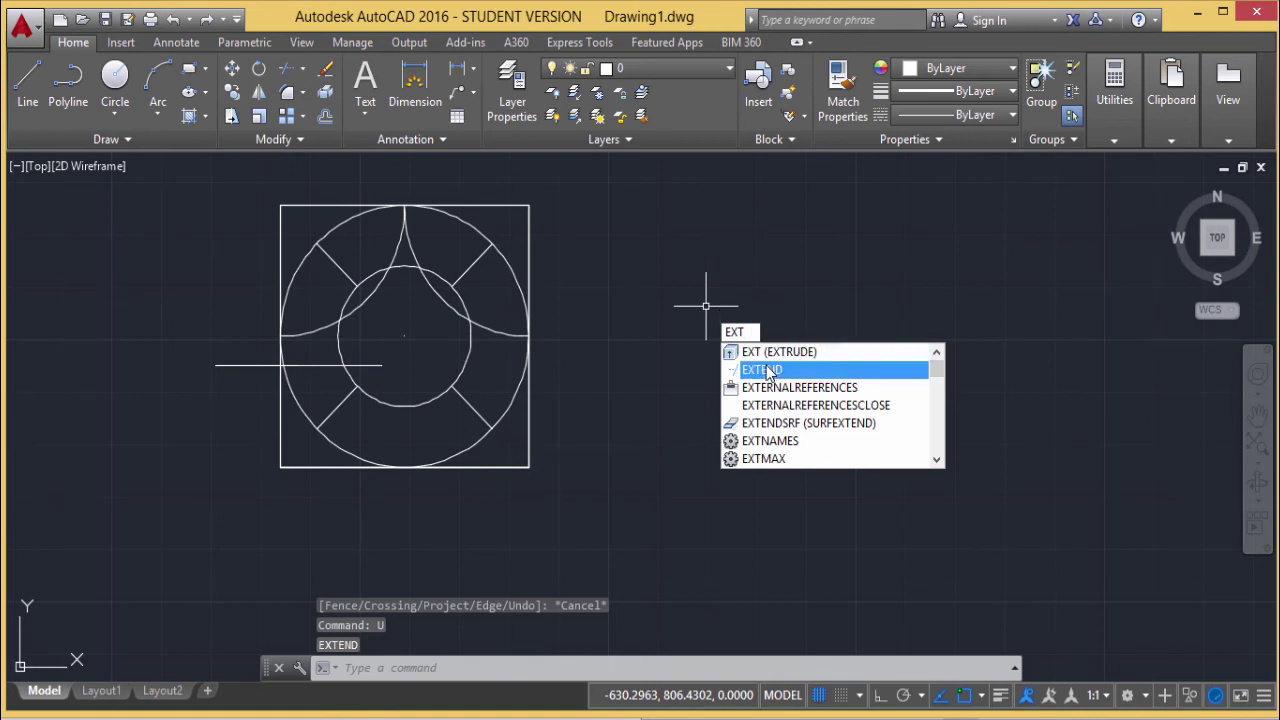
pyautogui.click(765, 369)
pyautogui.click(766, 363)
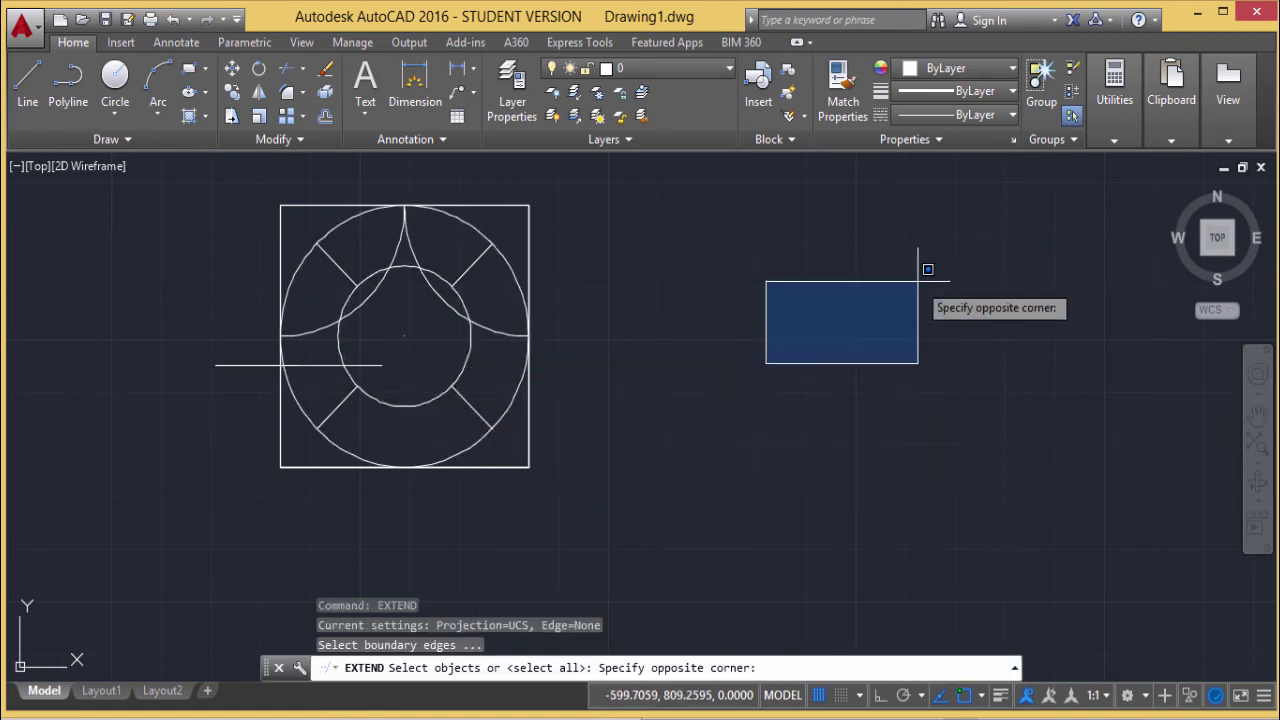
pyautogui.click(935, 250)
pyautogui.press('Escape')
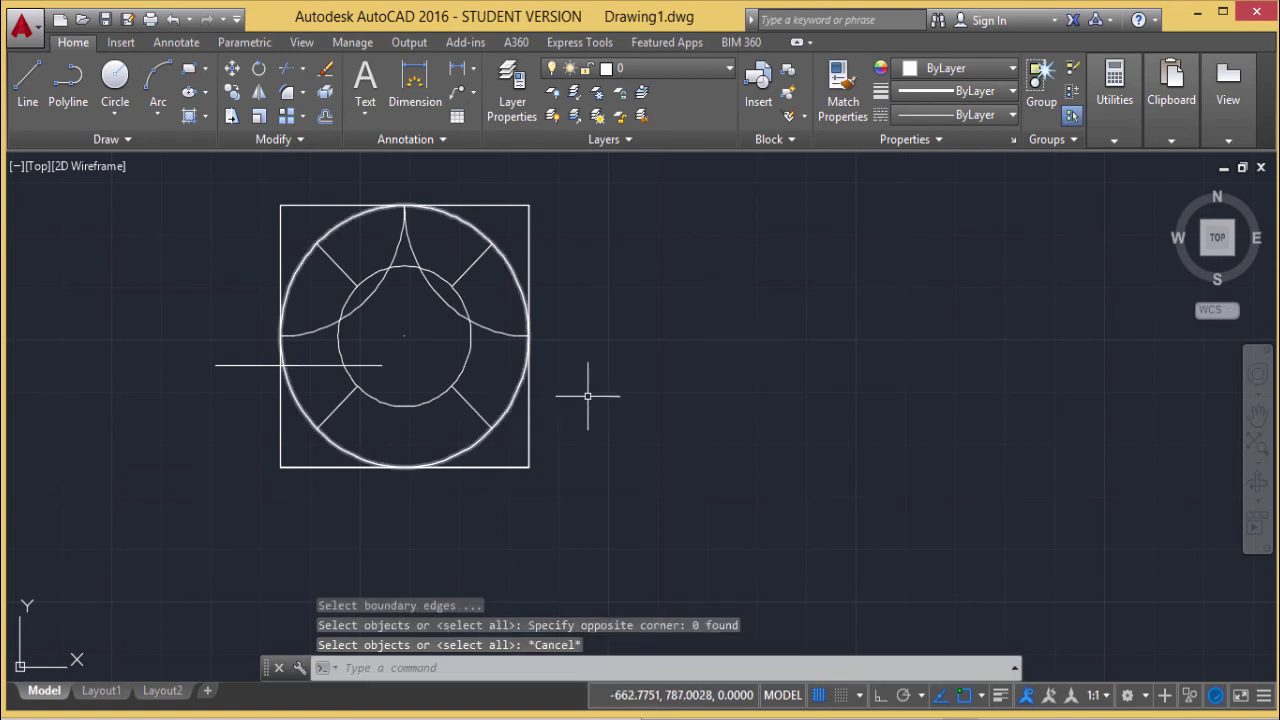
# Step: Cut off the line's part outside the inner circle, using the circle as boundary
pyautogui.write('ex')
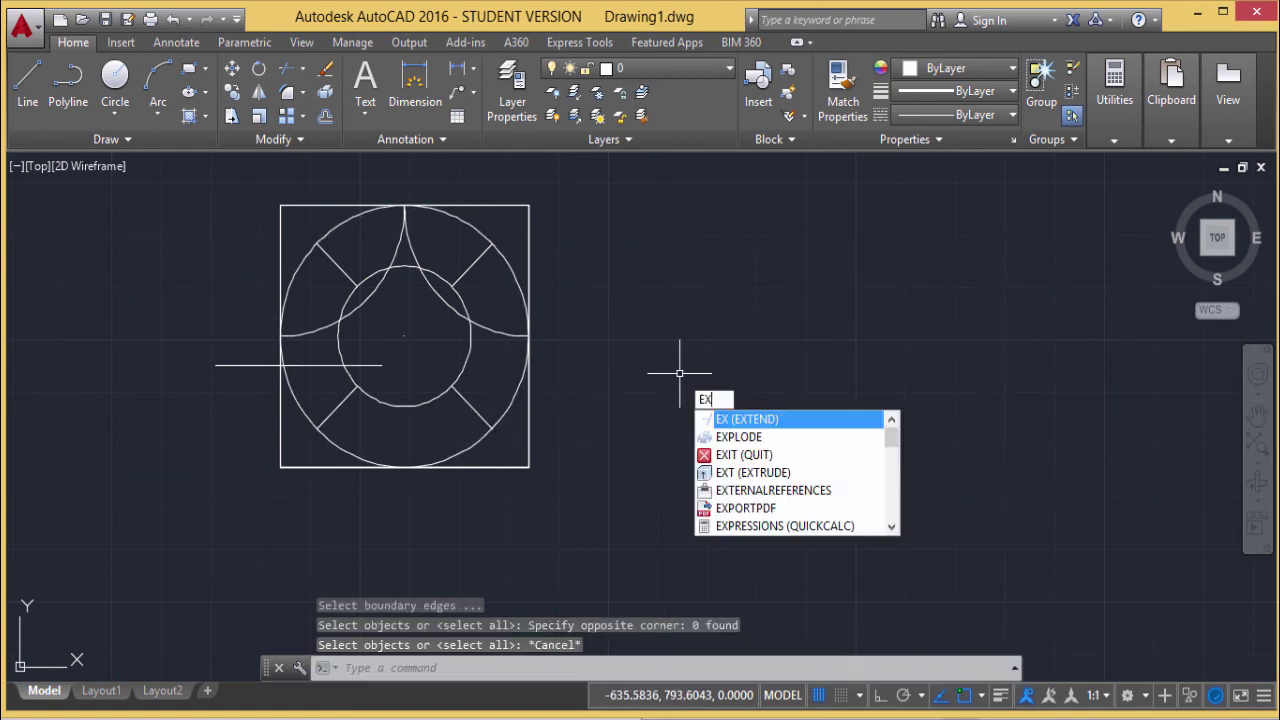
pyautogui.press('Return')
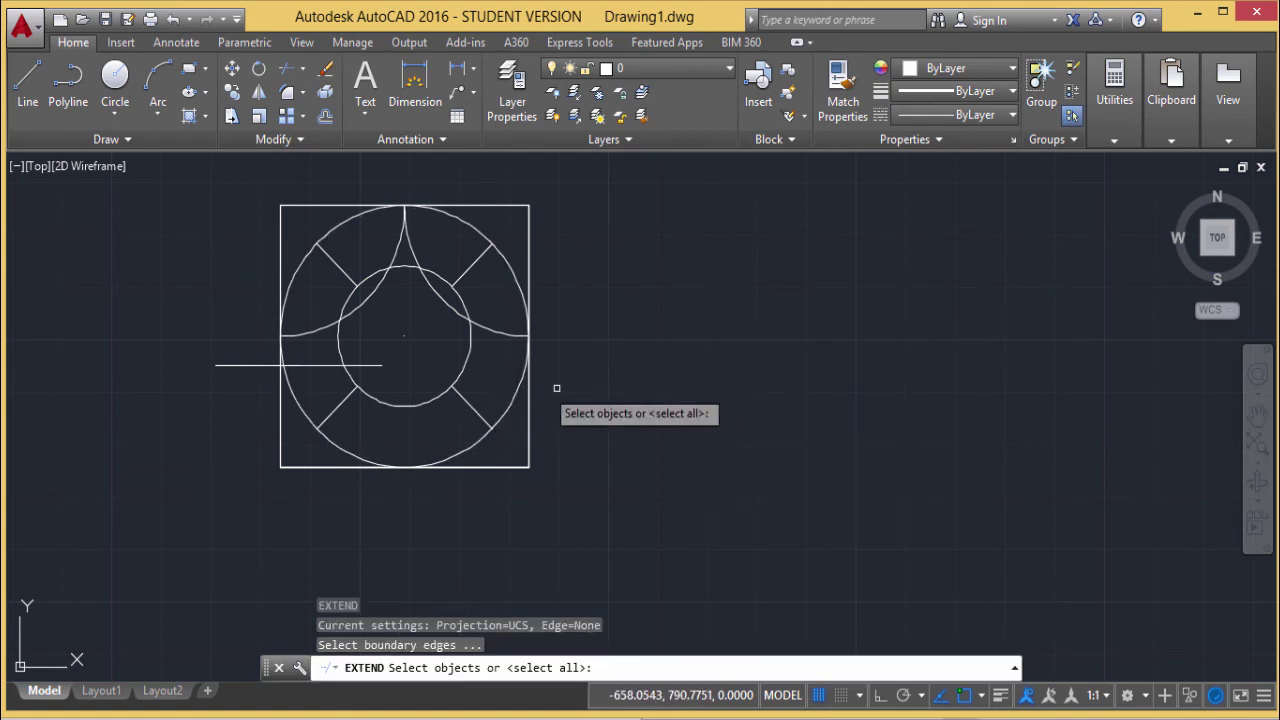
pyautogui.click(470, 351)
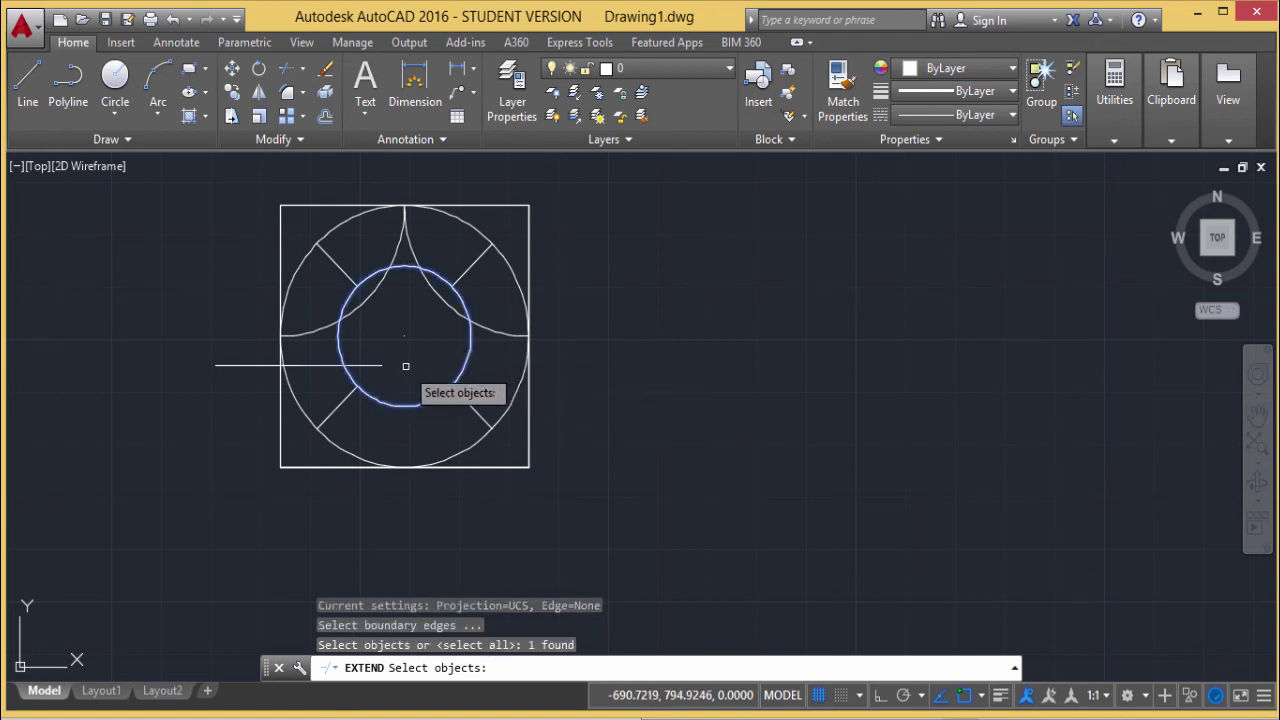
pyautogui.press('Return')
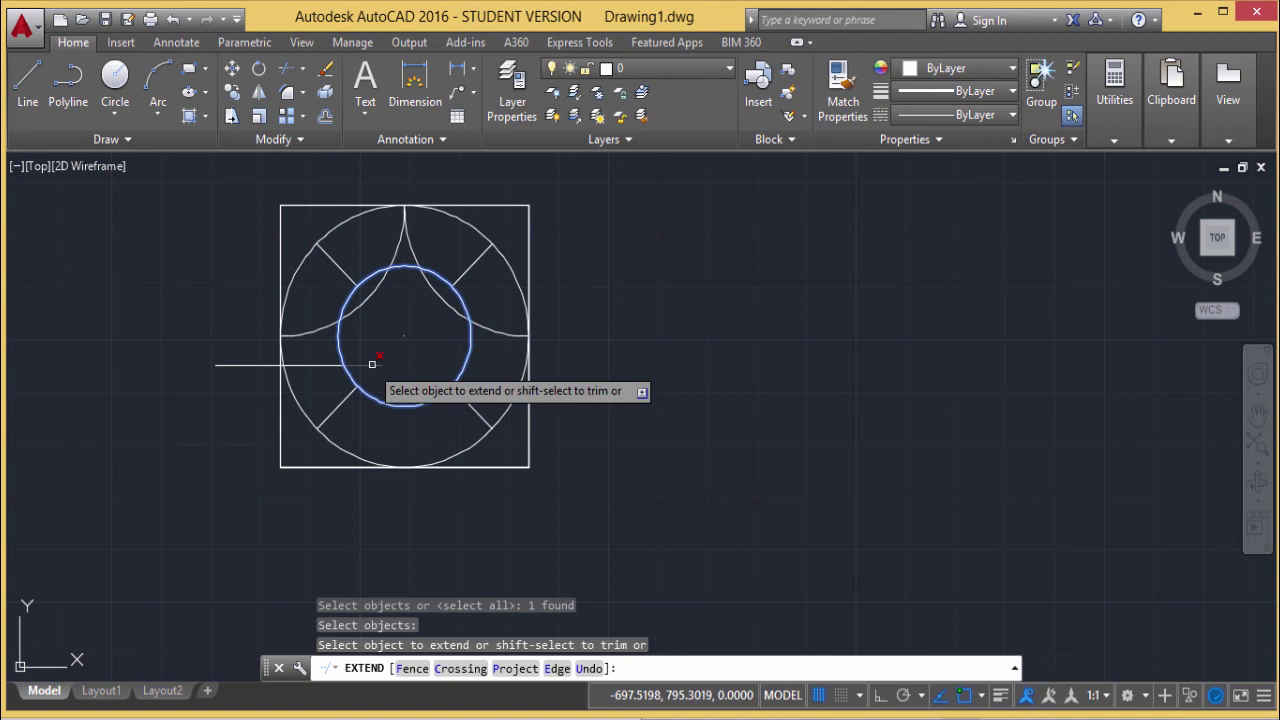
pyautogui.keyDown('shift'); pyautogui.click(320, 367); pyautogui.keyUp('shift')
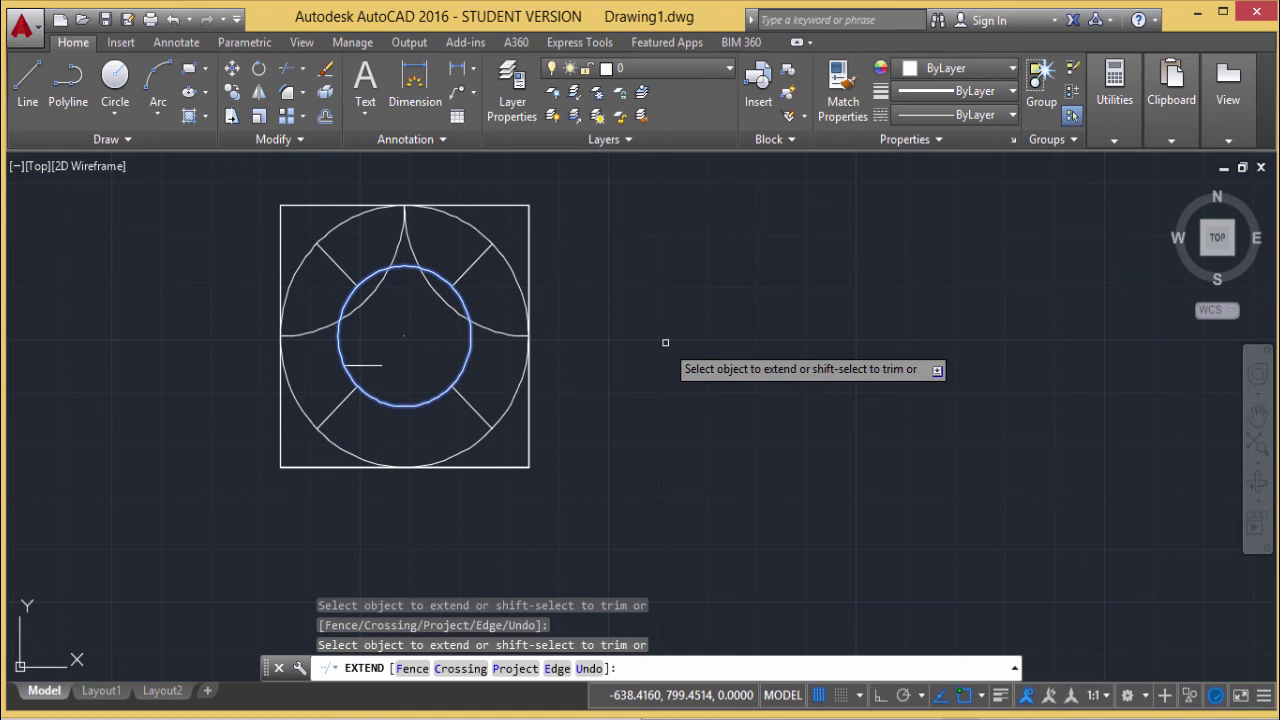
pyautogui.press('Escape')
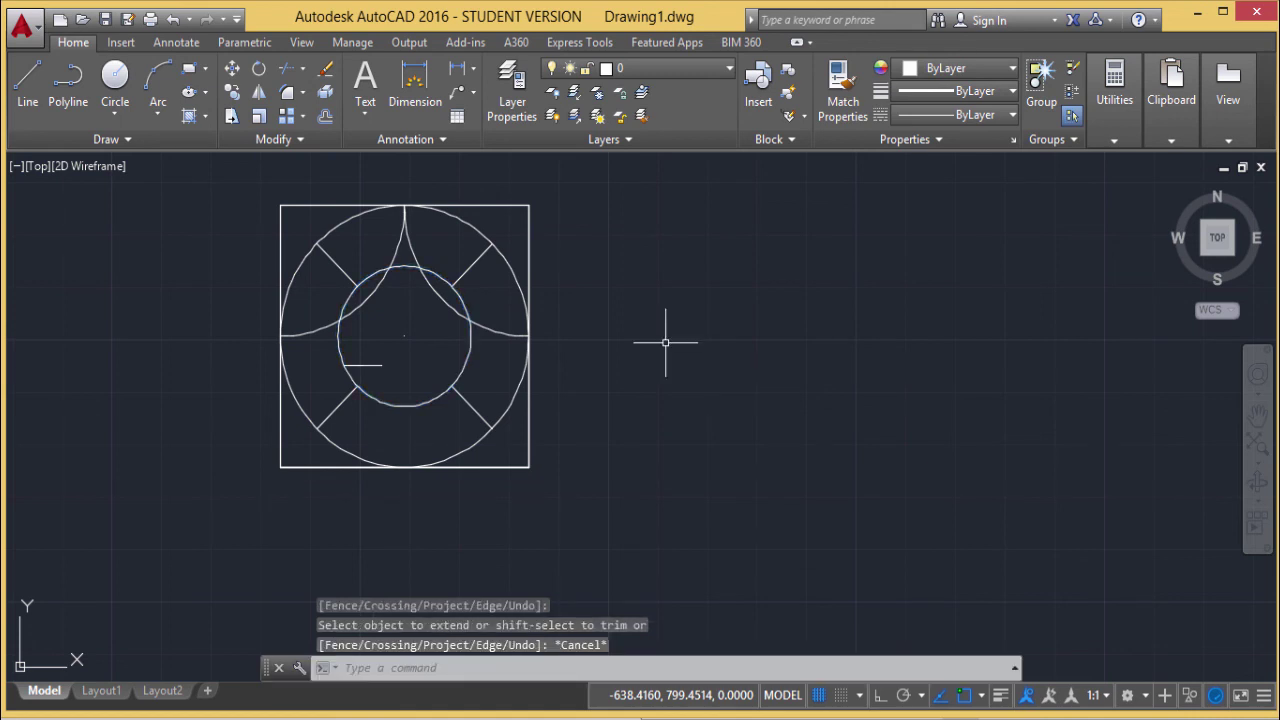
pyautogui.write('TR')
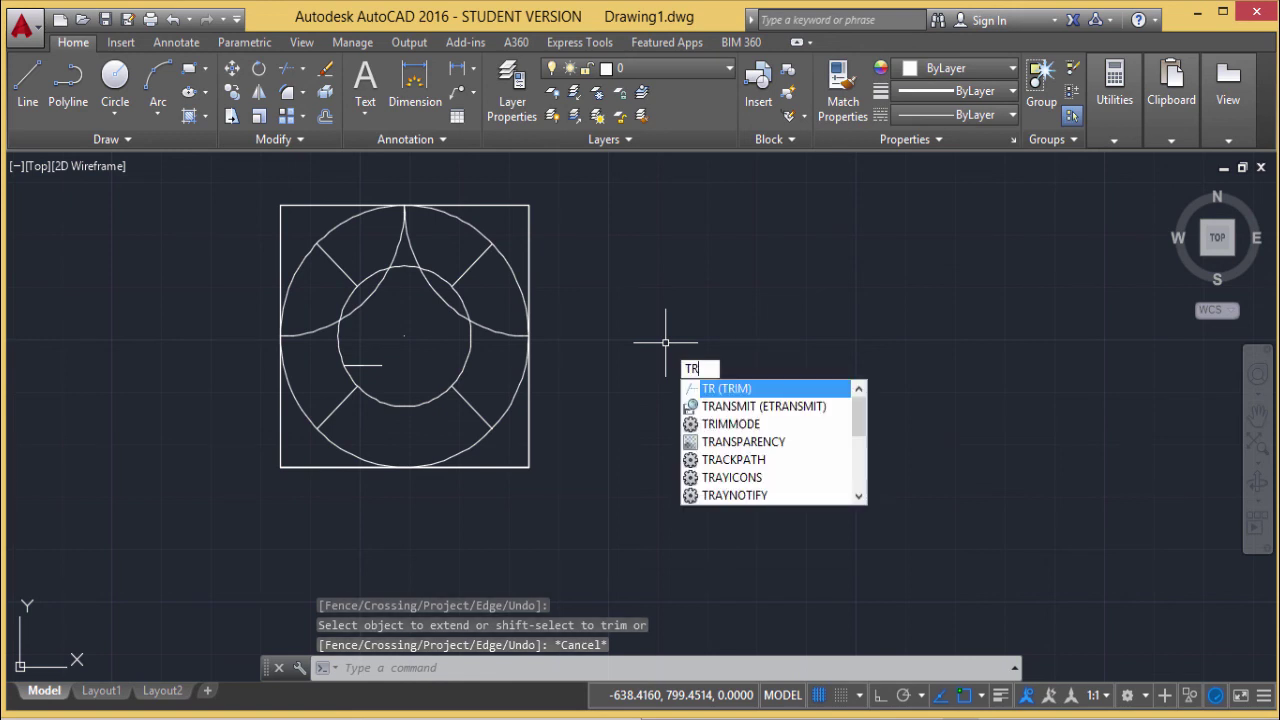
pyautogui.press('BackSpace')
pyautogui.press('BackSpace')
pyautogui.write('ex')
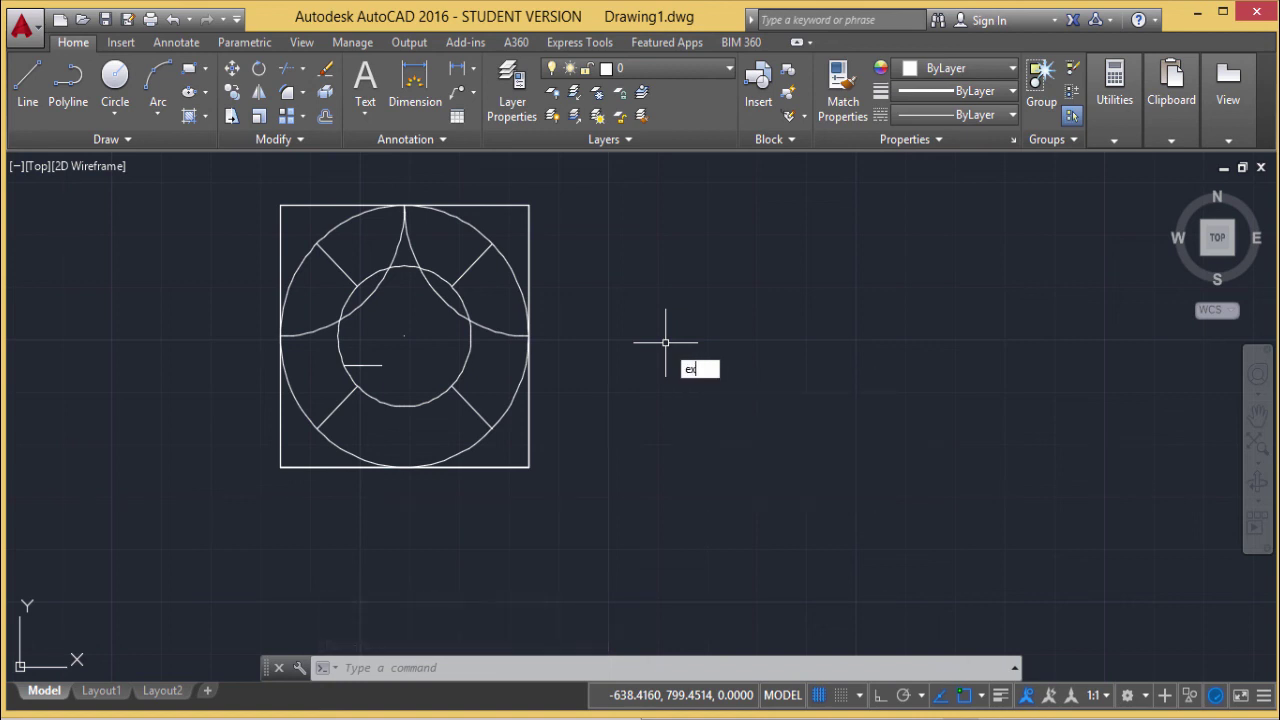